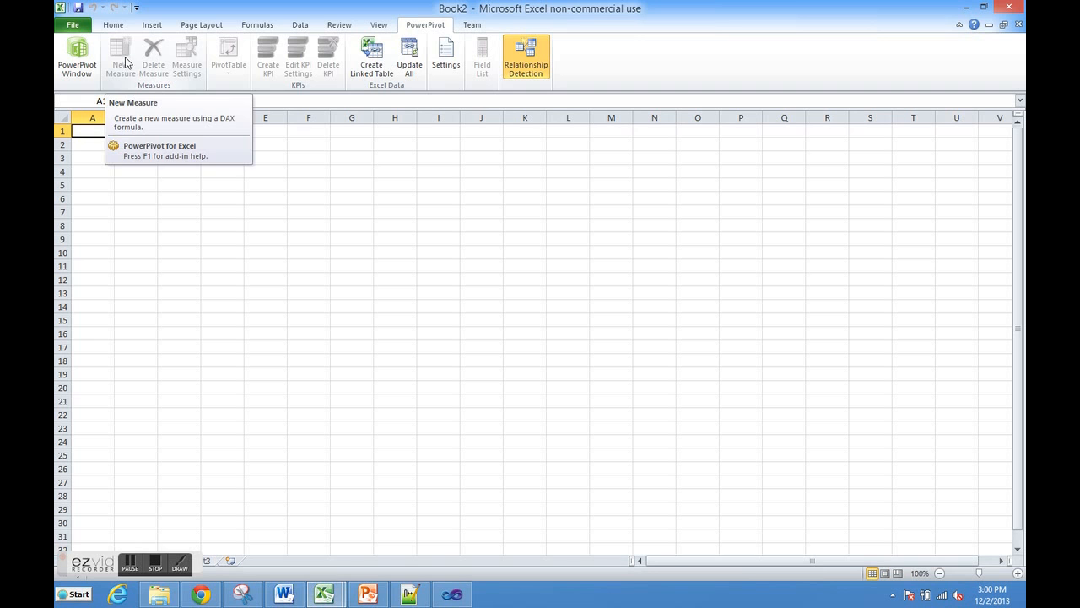
Open the PowerPivot window and place it over the middle of the empty worksheet
{"action": "left_click", "coordinate": [80, 27]}
{"action": "left_click", "coordinate": [109, 28]}
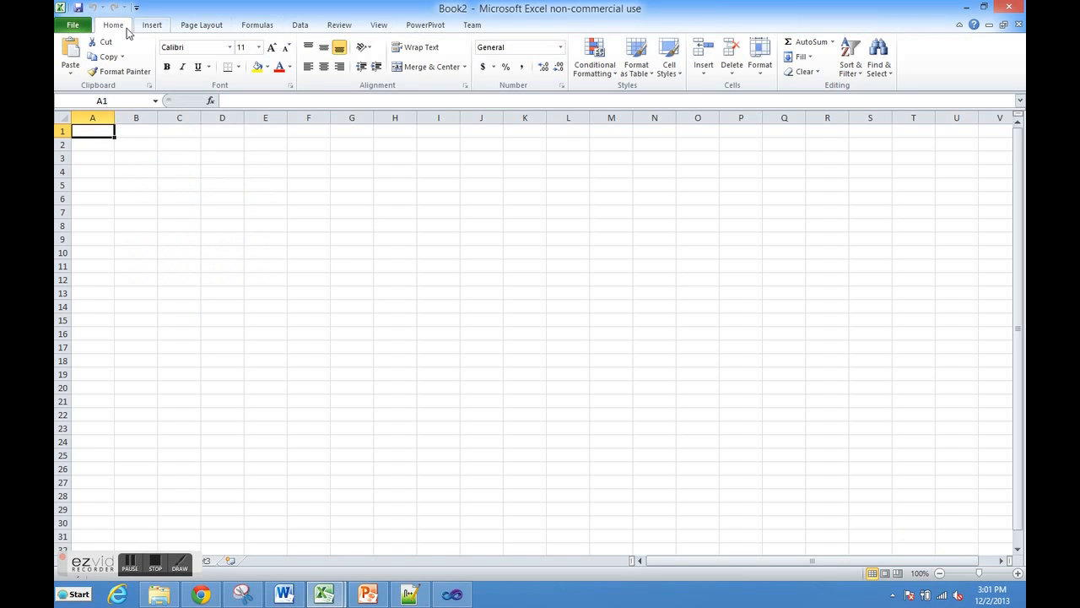
{"action": "left_click", "coordinate": [424, 27]}
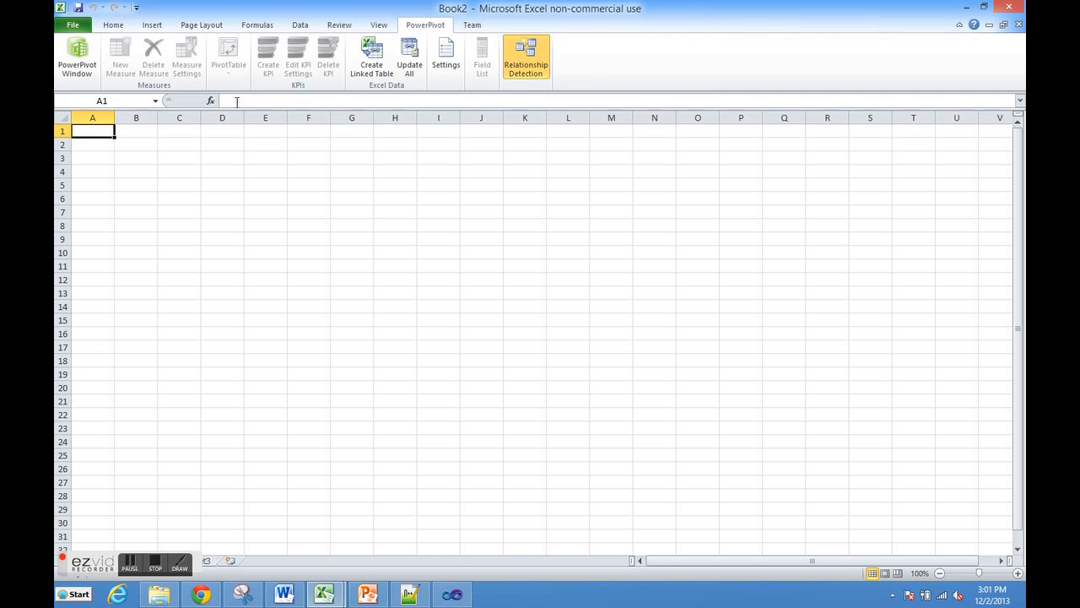
{"action": "left_click", "coordinate": [77, 69]}
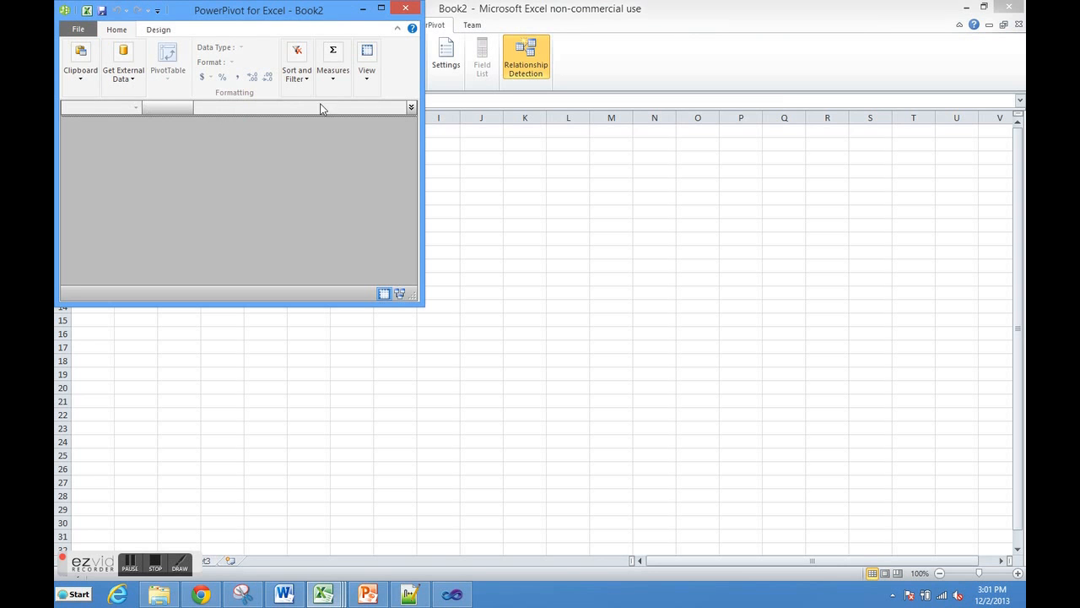
{"action": "left_click_drag", "start_coordinate": [294, 12], "coordinate": [533, 111]}
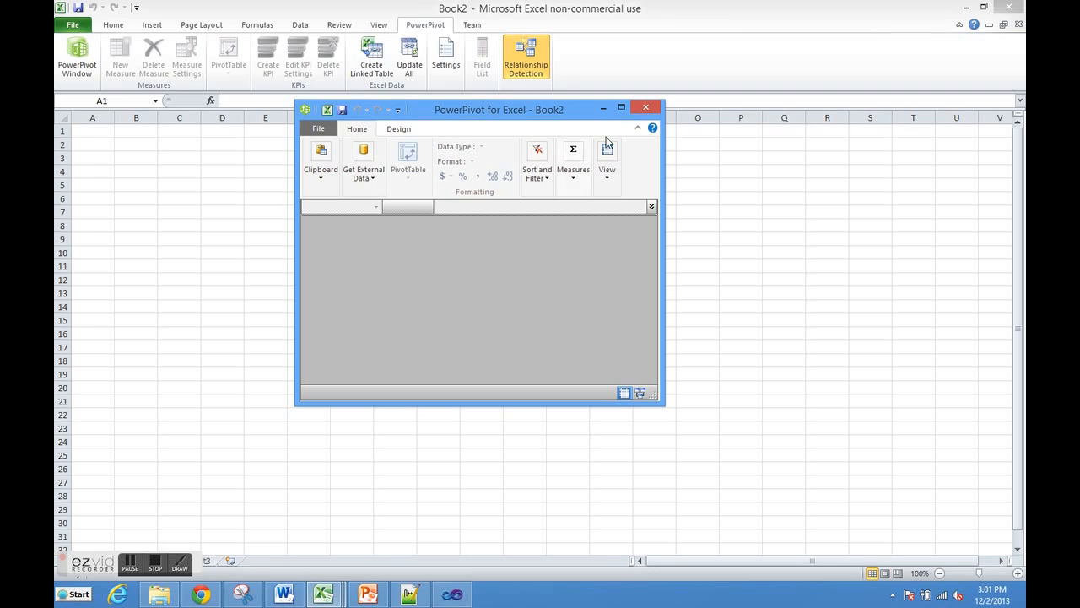
Start an external data import from a SQL Server database
{"action": "left_click", "coordinate": [374, 183]}
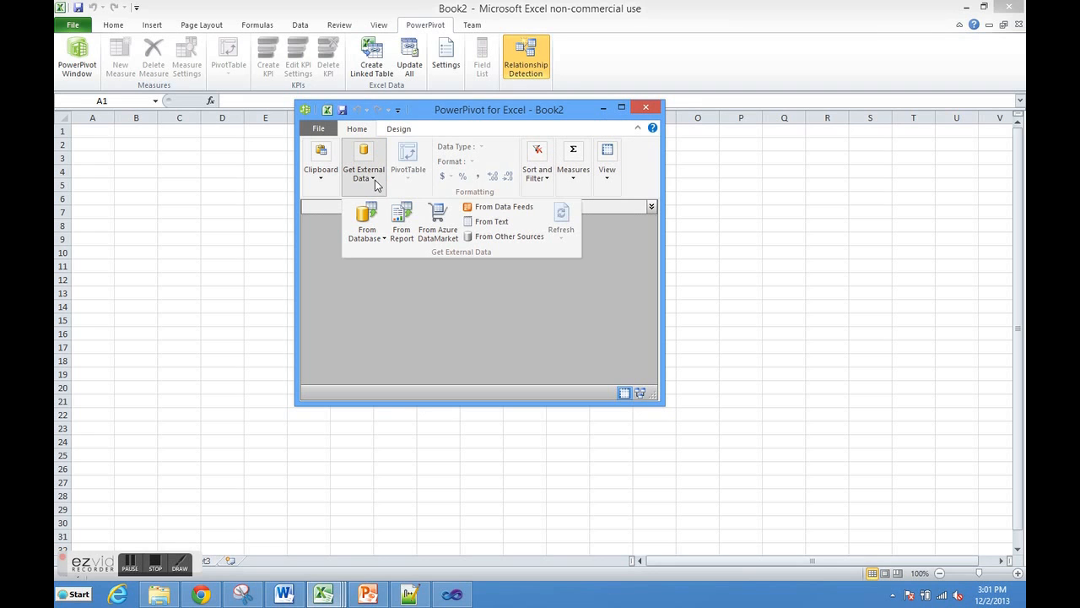
{"action": "left_click", "coordinate": [382, 241]}
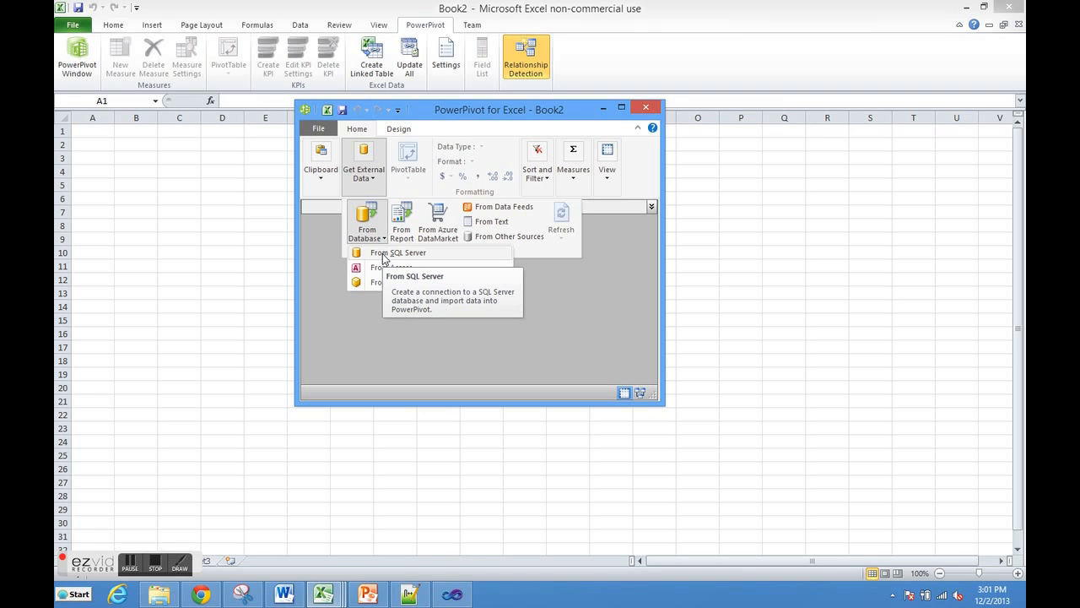
{"action": "left_click", "coordinate": [382, 254]}
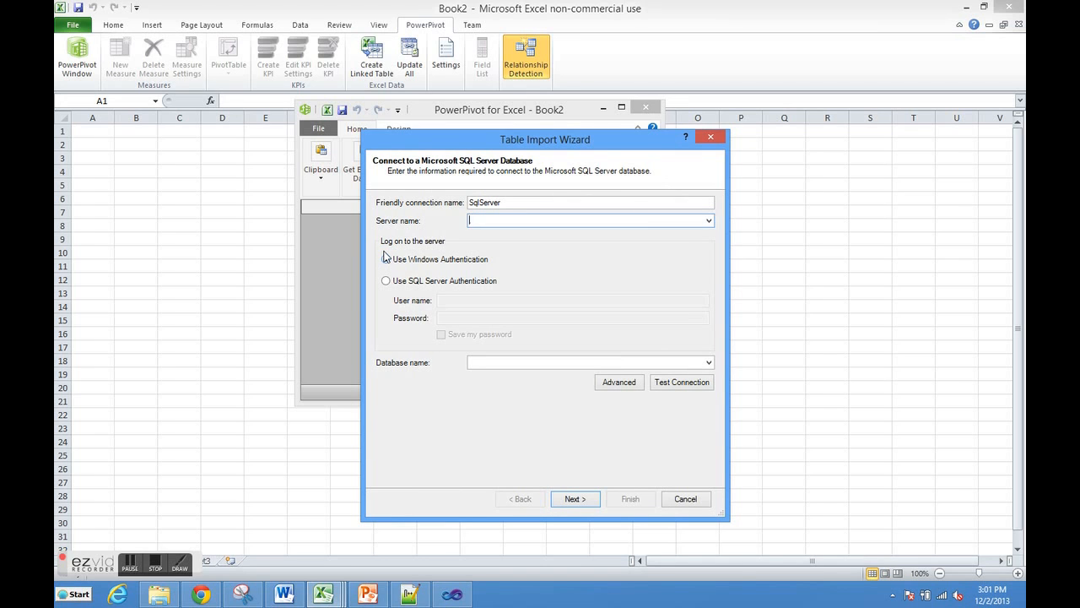
Set up the connection to server "." with Windows Authentication and the USCountyBusinessPatternsDW database, and test it
{"action": "left_click", "coordinate": [385, 258]}
{"action": "left_click", "coordinate": [665, 222]}
{"action": "type", "text": "localhost"}
{"action": "left_click", "coordinate": [708, 363]}
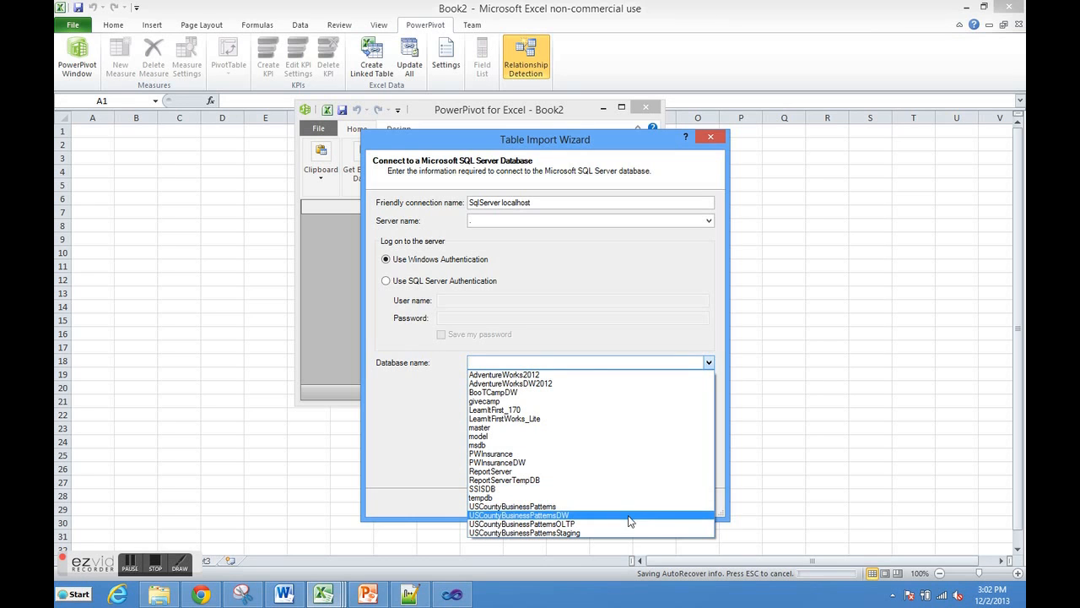
{"action": "left_click", "coordinate": [540, 516]}
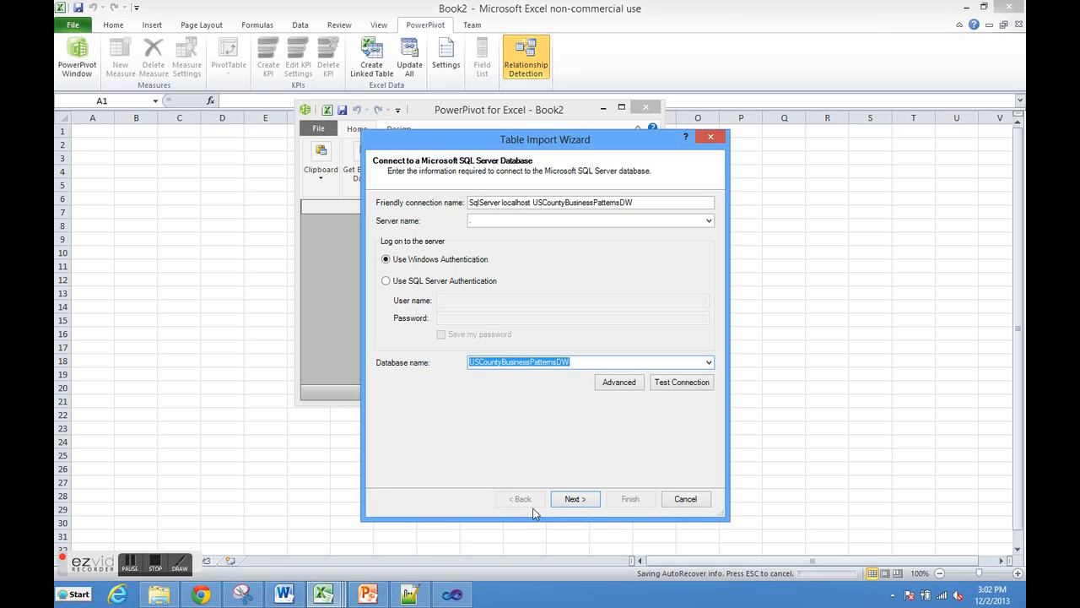
{"action": "left_click", "coordinate": [669, 384]}
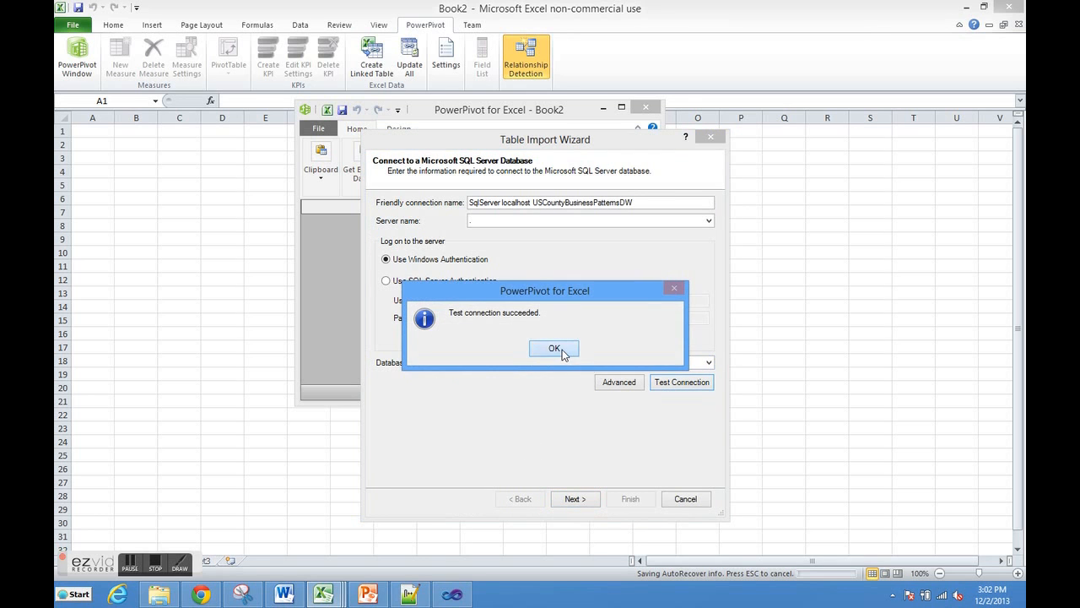
{"action": "left_click", "coordinate": [554, 348]}
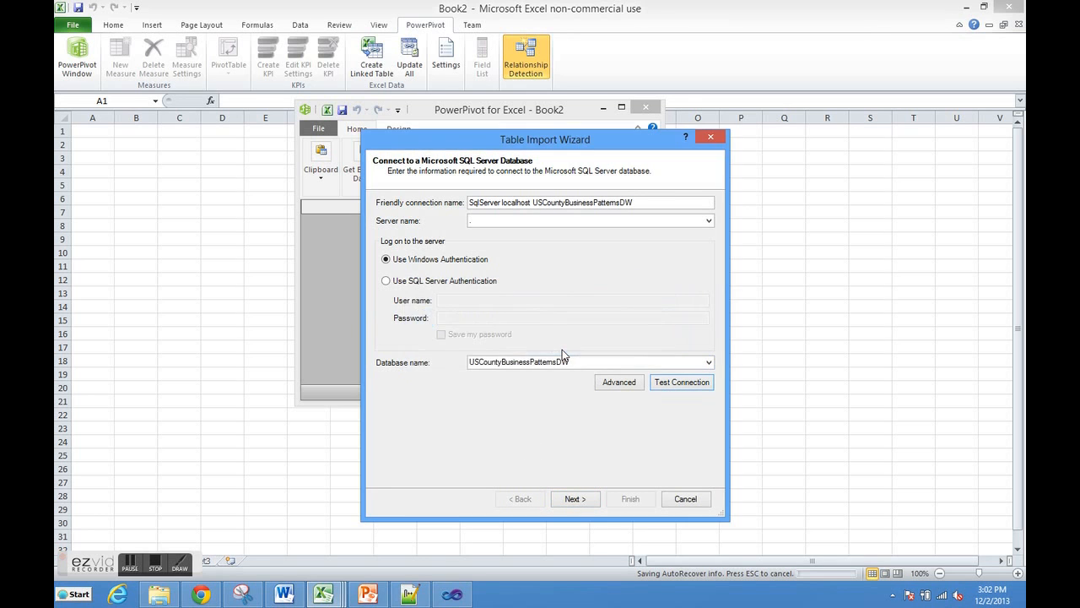
Import DimCounty, DimNaics, DimYear and FactCountyBusinessPattern, selecting them from the list of tables and views
{"action": "left_click", "coordinate": [574, 499]}
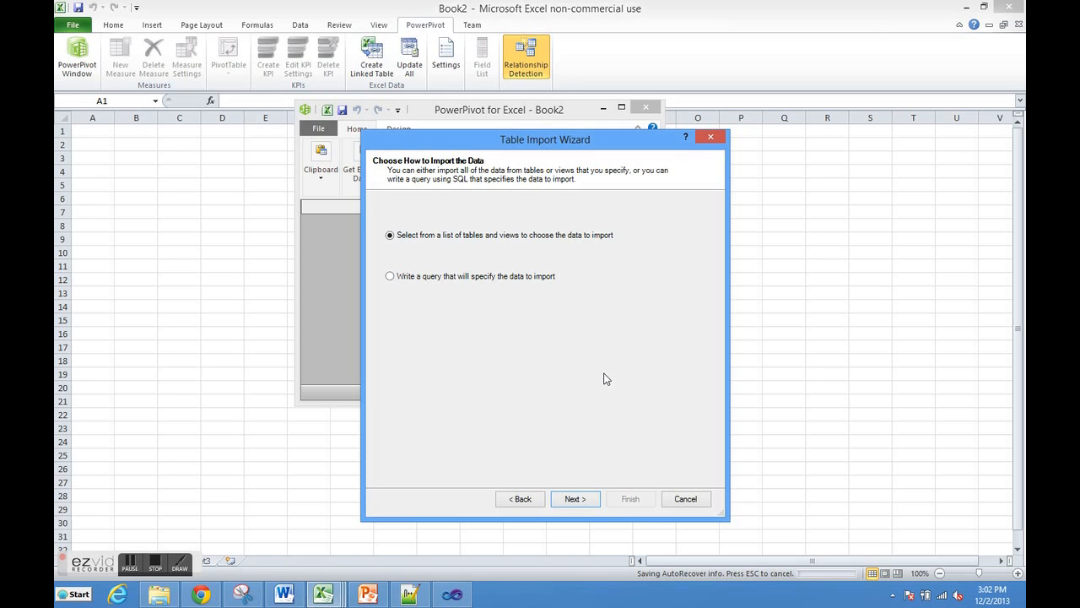
{"action": "left_click", "coordinate": [575, 498]}
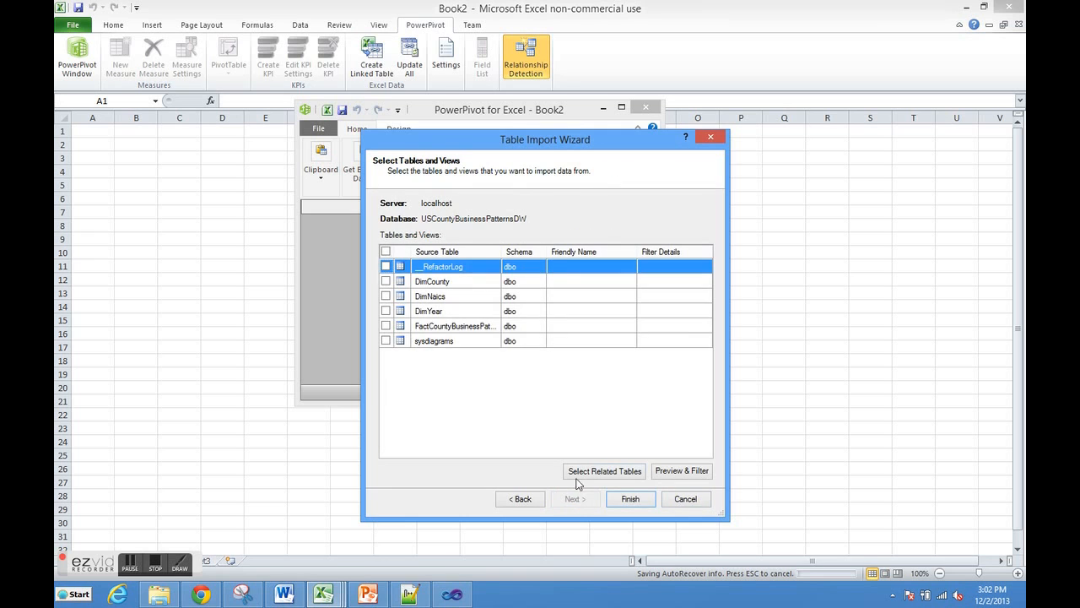
{"action": "left_click", "coordinate": [387, 282]}
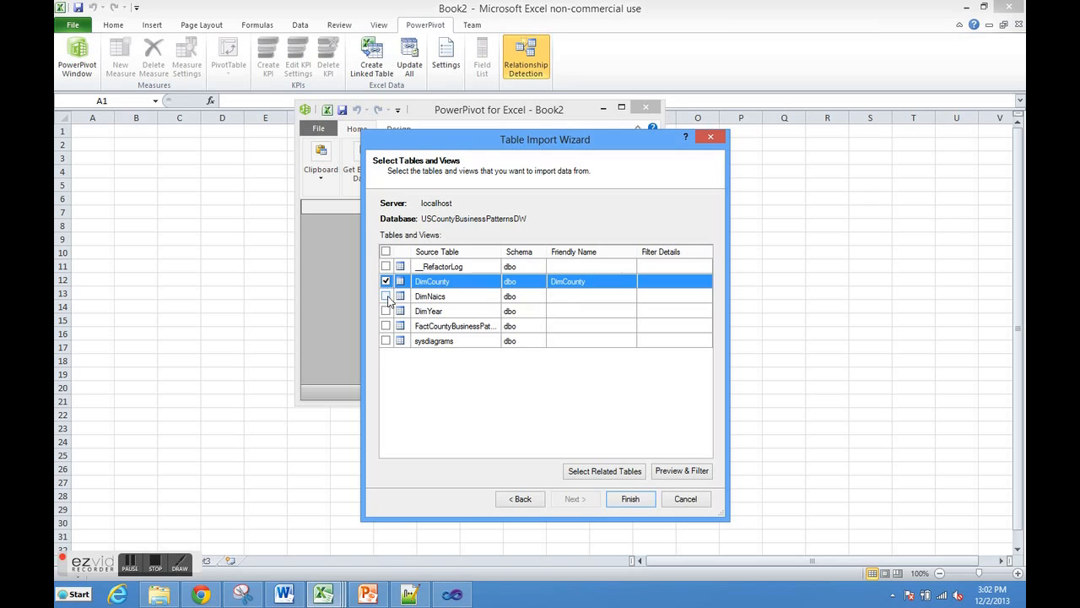
{"action": "left_click", "coordinate": [387, 297]}
{"action": "left_click", "coordinate": [387, 311]}
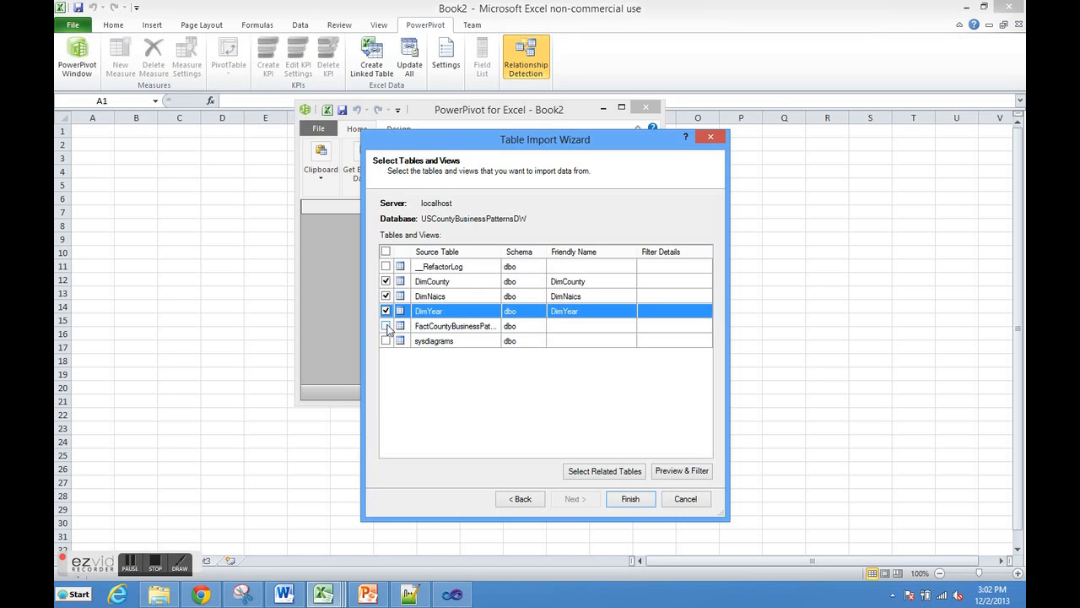
{"action": "left_click", "coordinate": [386, 326]}
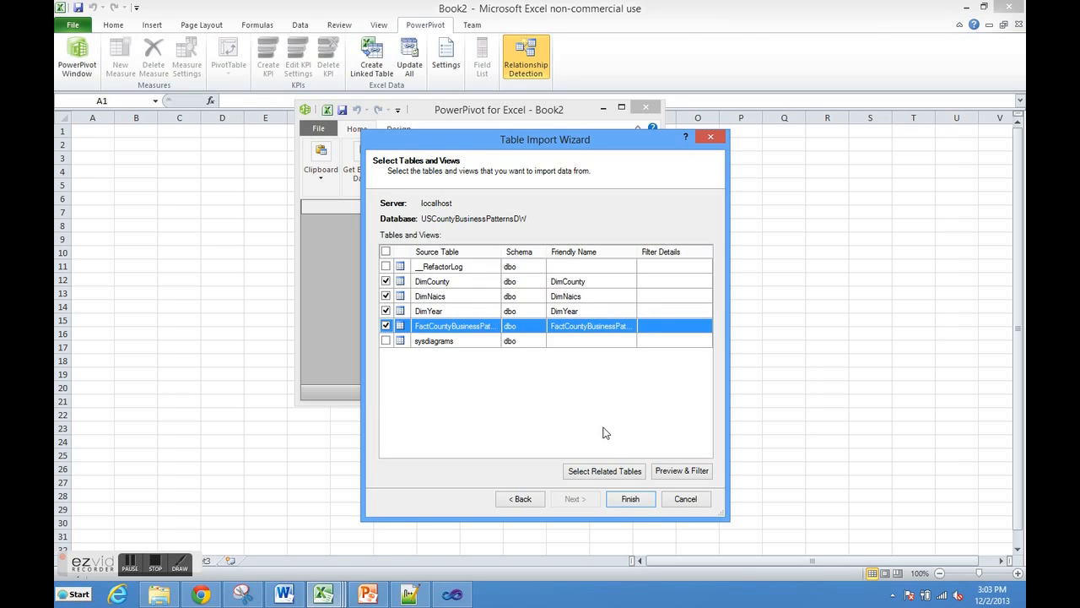
{"action": "left_click", "coordinate": [628, 499]}
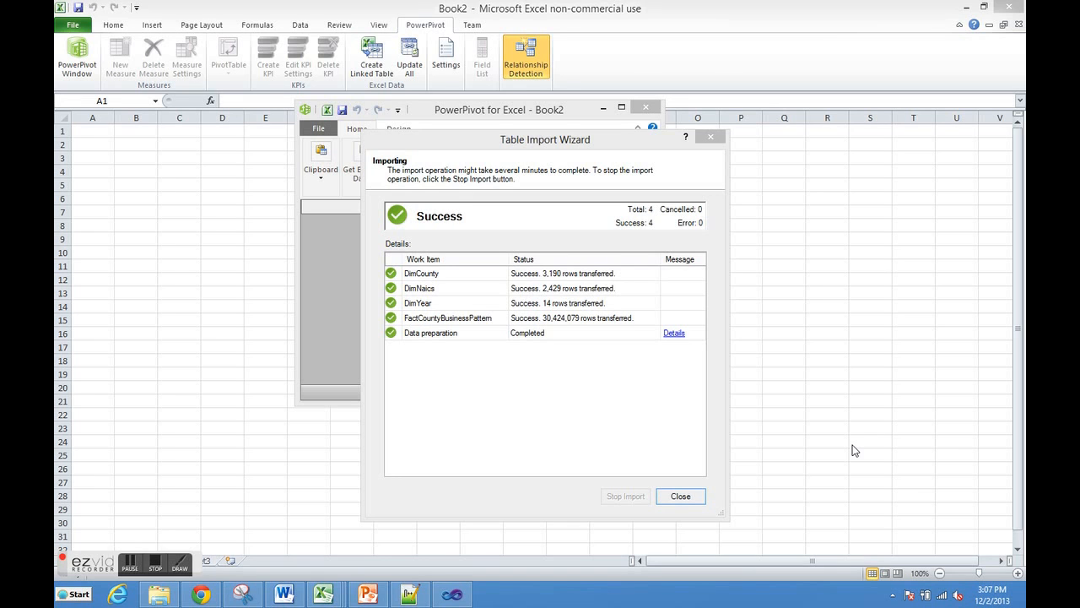
Review the relationship details of the import's data preparation and close the Table Import Wizard
{"action": "left_click", "coordinate": [675, 332]}
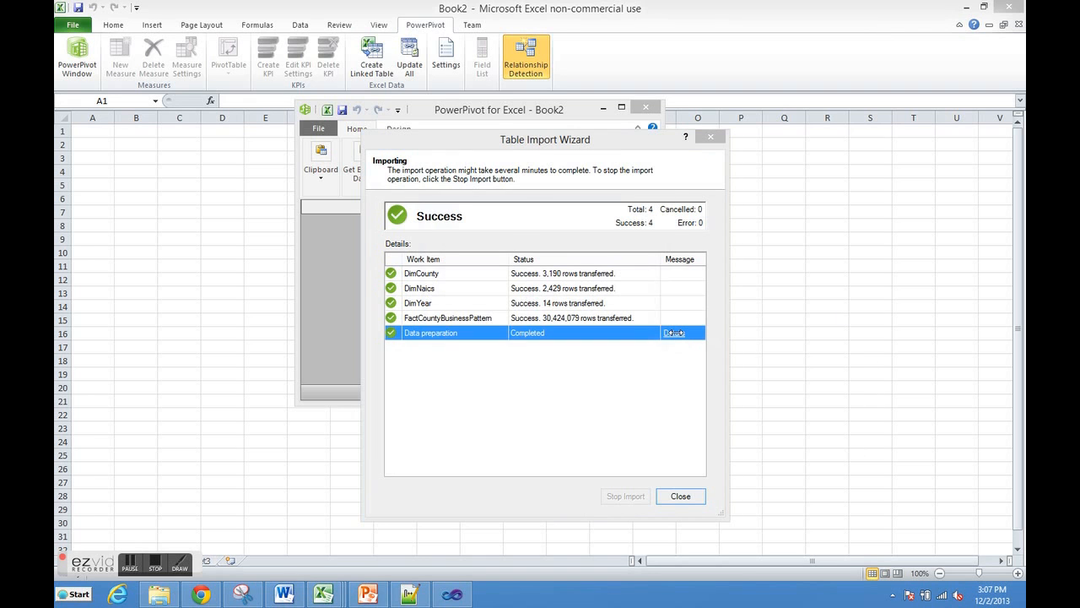
{"action": "left_click", "coordinate": [676, 333]}
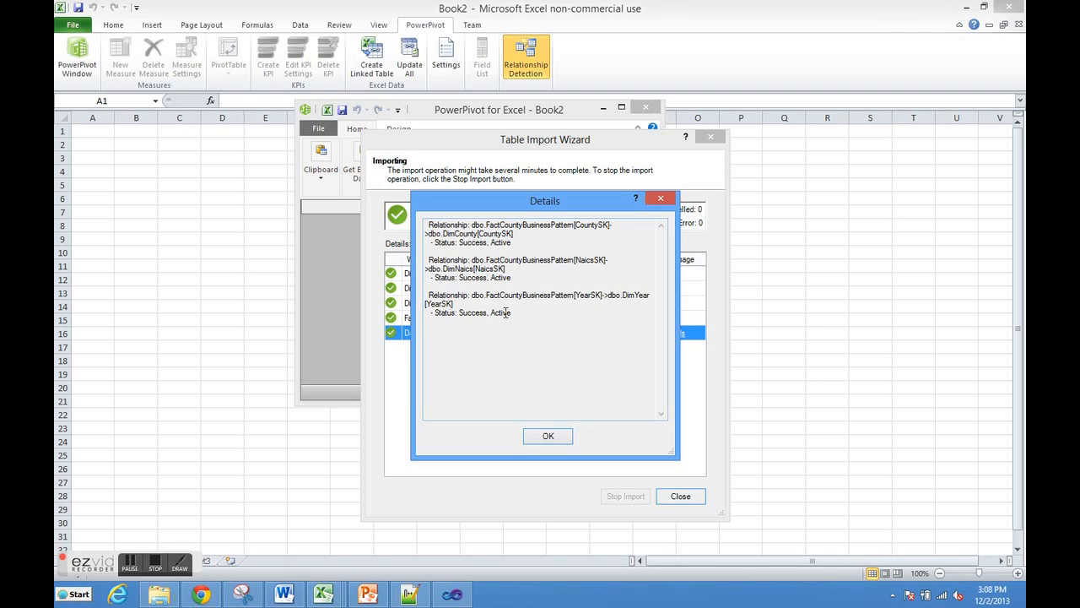
{"action": "left_click", "coordinate": [550, 437]}
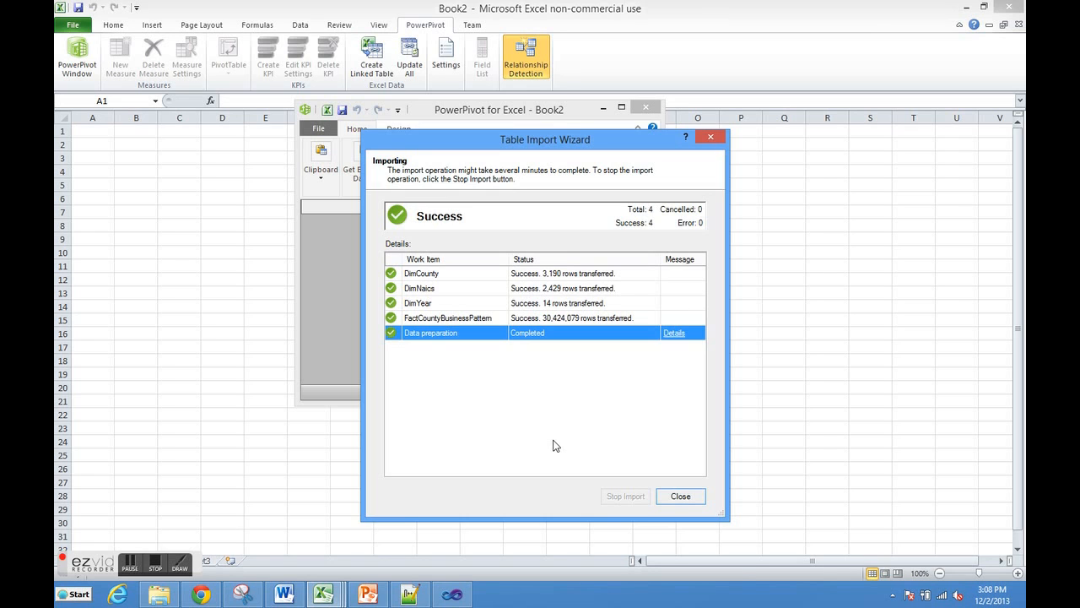
{"action": "left_click", "coordinate": [674, 500]}
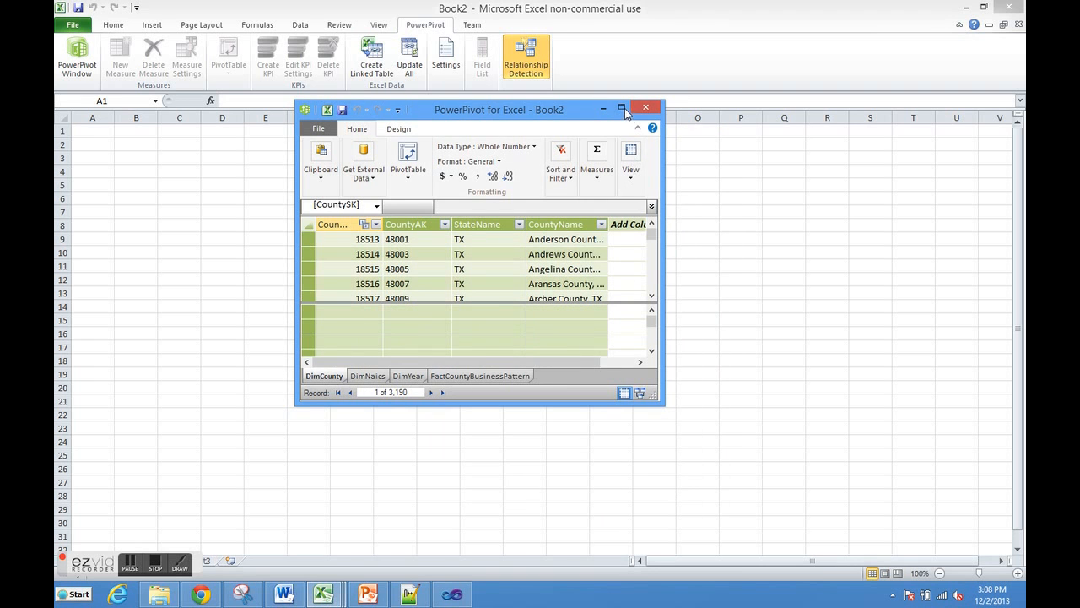
Examine the imported DimCounty rows and the calculation area in the maximized window, then restore the window size
{"action": "left_click", "coordinate": [622, 109]}
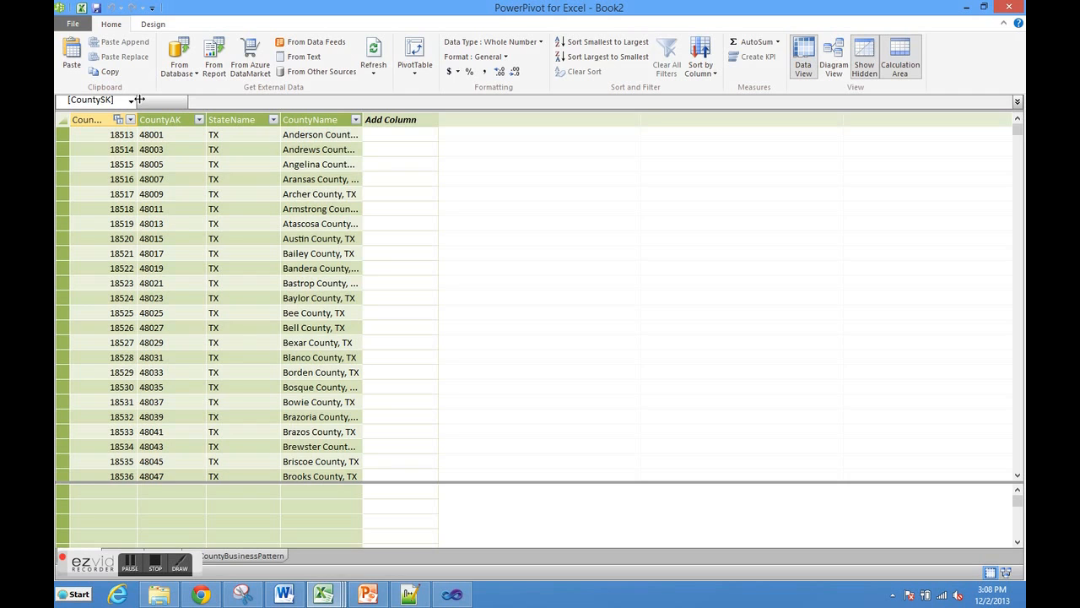
{"action": "left_click_drag", "start_coordinate": [144, 103], "coordinate": [179, 103]}
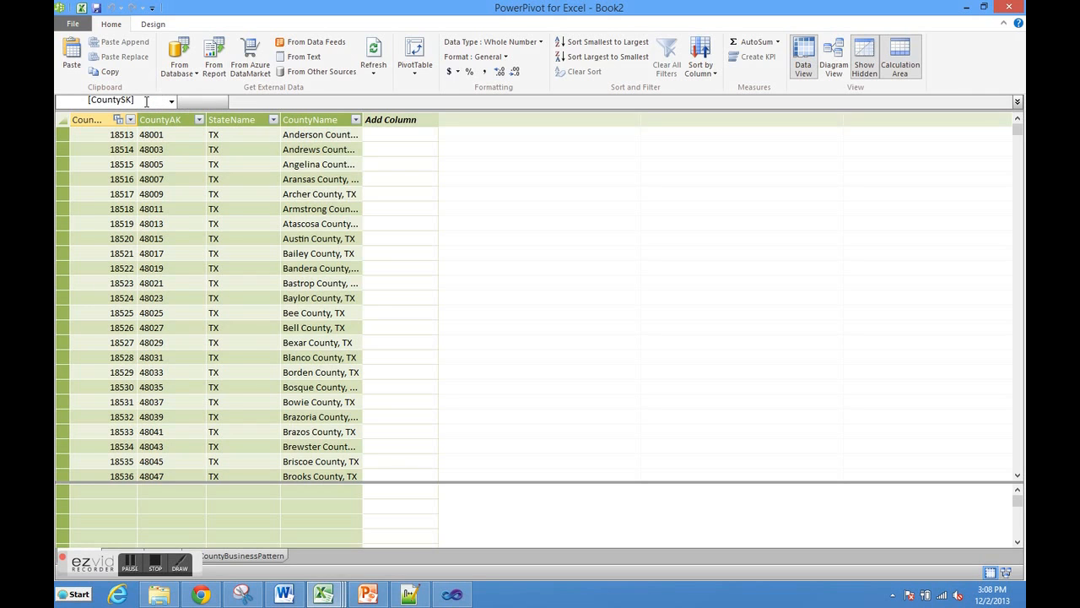
{"action": "left_click", "coordinate": [185, 147]}
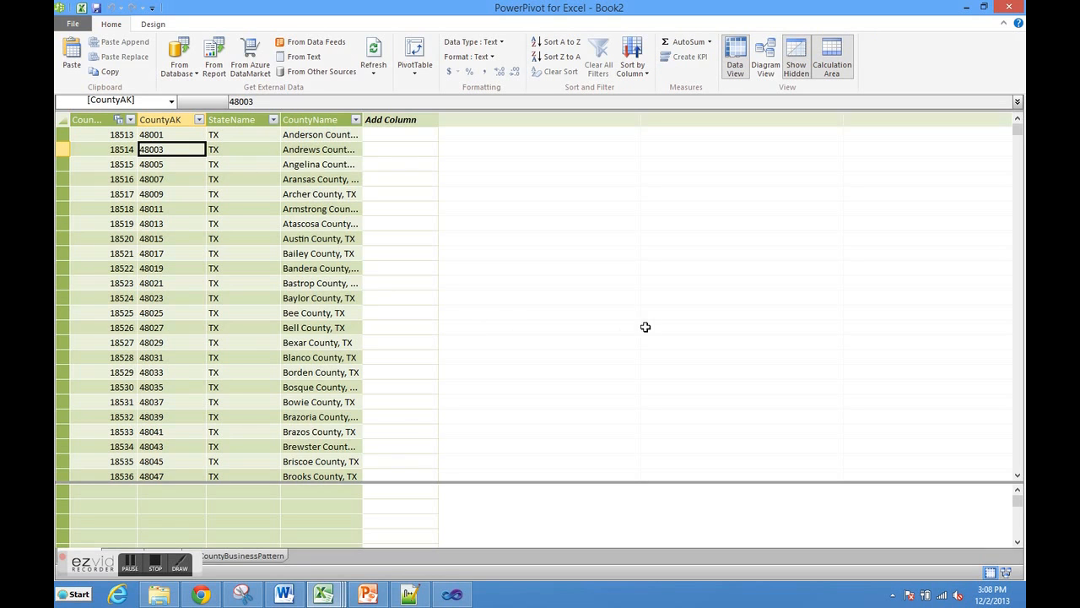
{"action": "scroll", "coordinate": [634, 281], "scroll_direction": "down", "scroll_amount": 2}
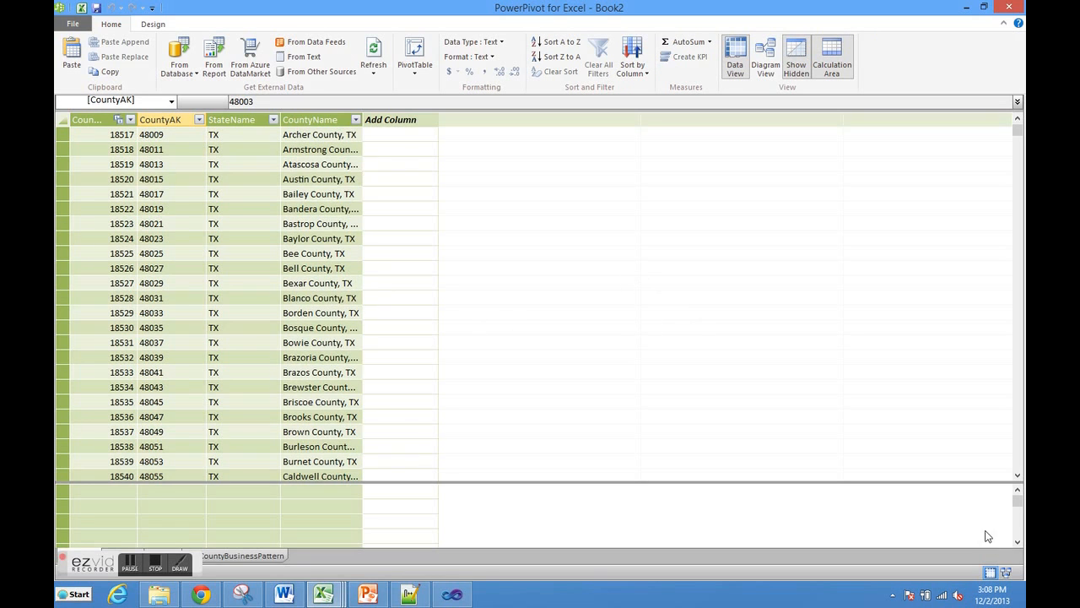
{"action": "left_click_drag", "start_coordinate": [1017, 512], "coordinate": [1023, 557]}
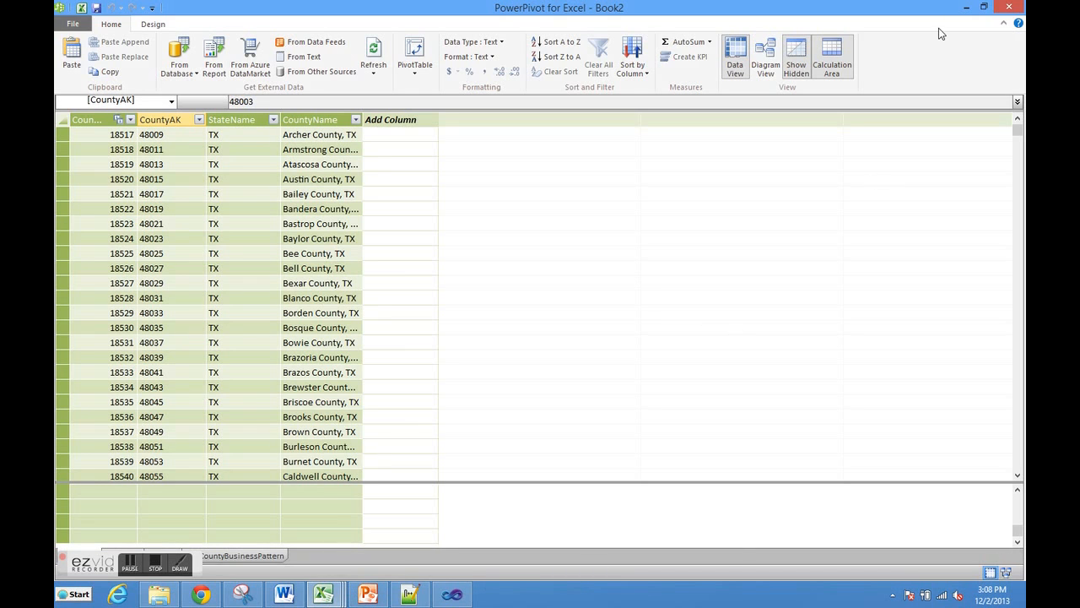
{"action": "left_click", "coordinate": [983, 7]}
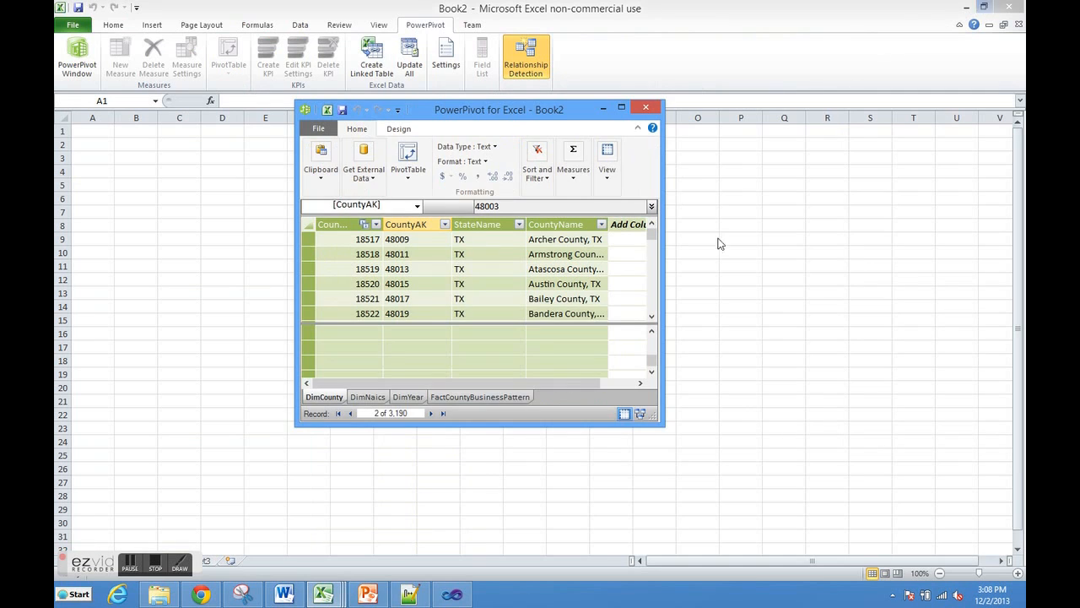
Look through the DimNaics, DimYear and FactCountyBusinessPattern tables, viewing the fact table in the maximized window
{"action": "left_click", "coordinate": [368, 397]}
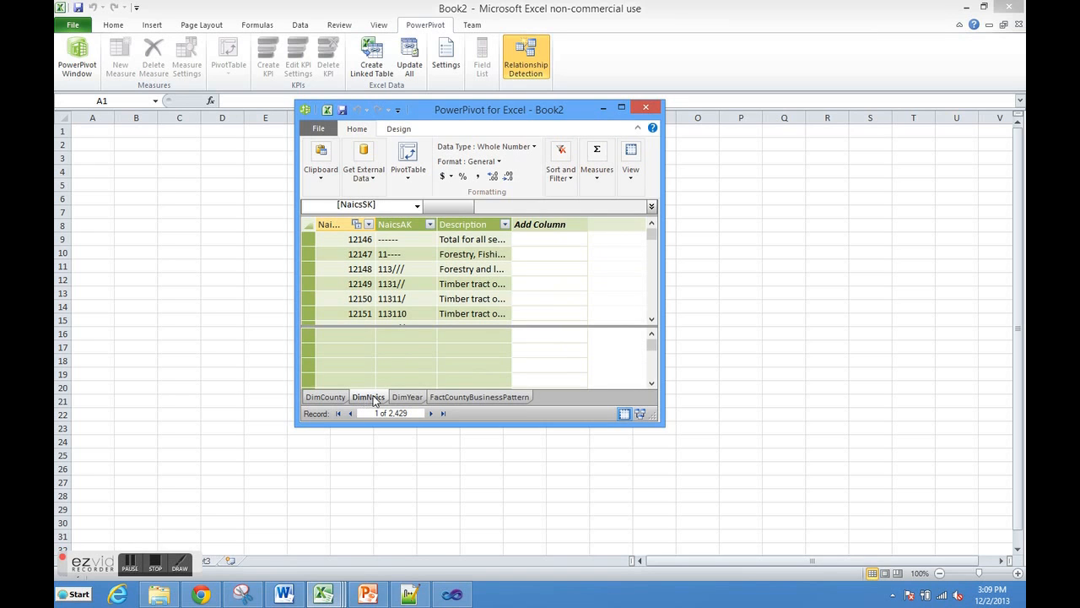
{"action": "left_click", "coordinate": [400, 398]}
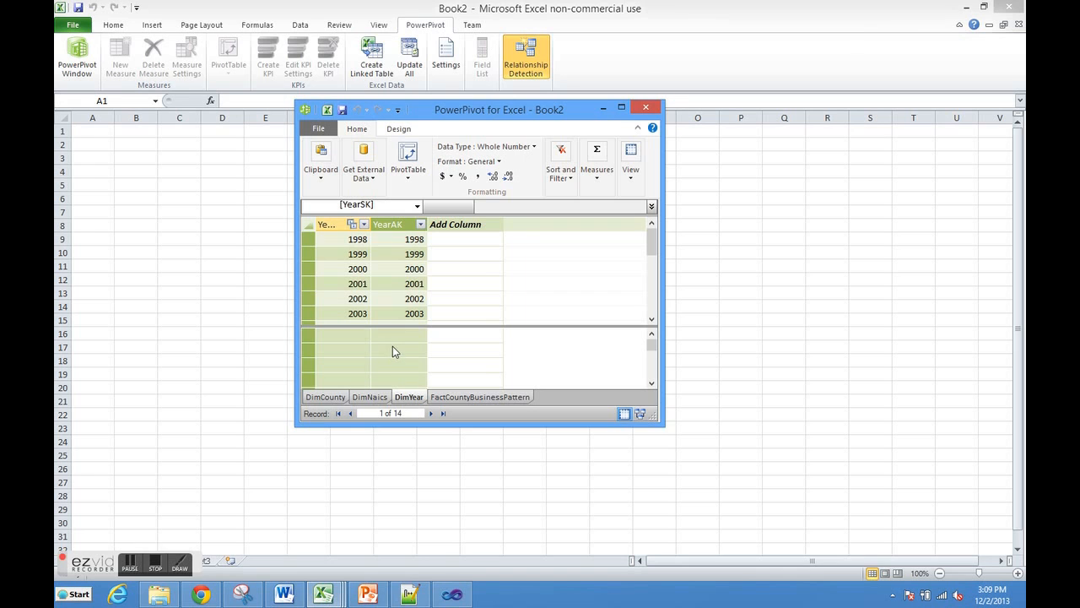
{"action": "left_click", "coordinate": [450, 398]}
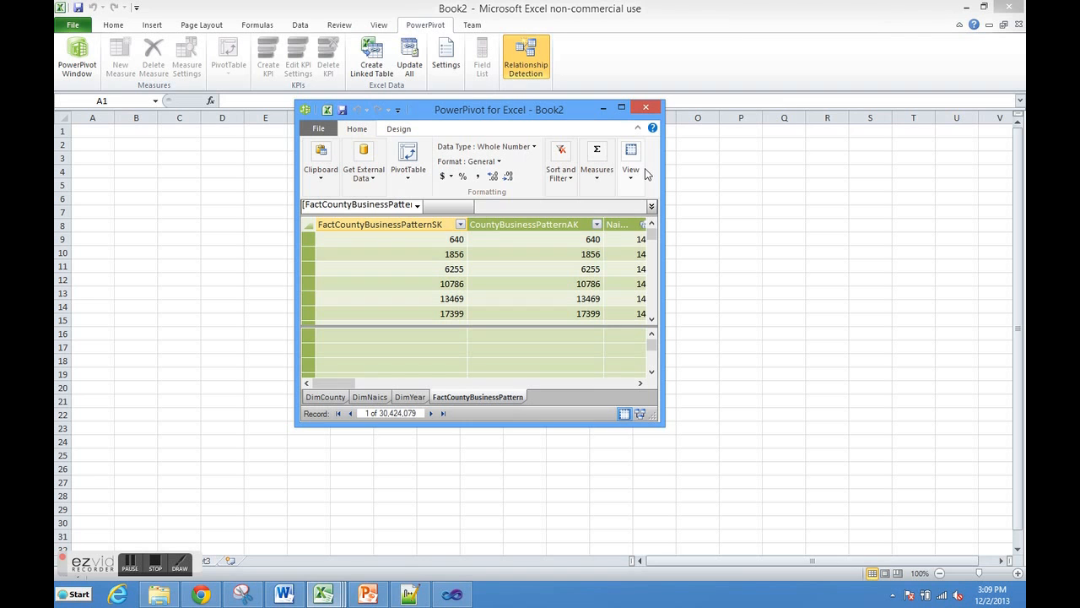
{"action": "left_click", "coordinate": [621, 108]}
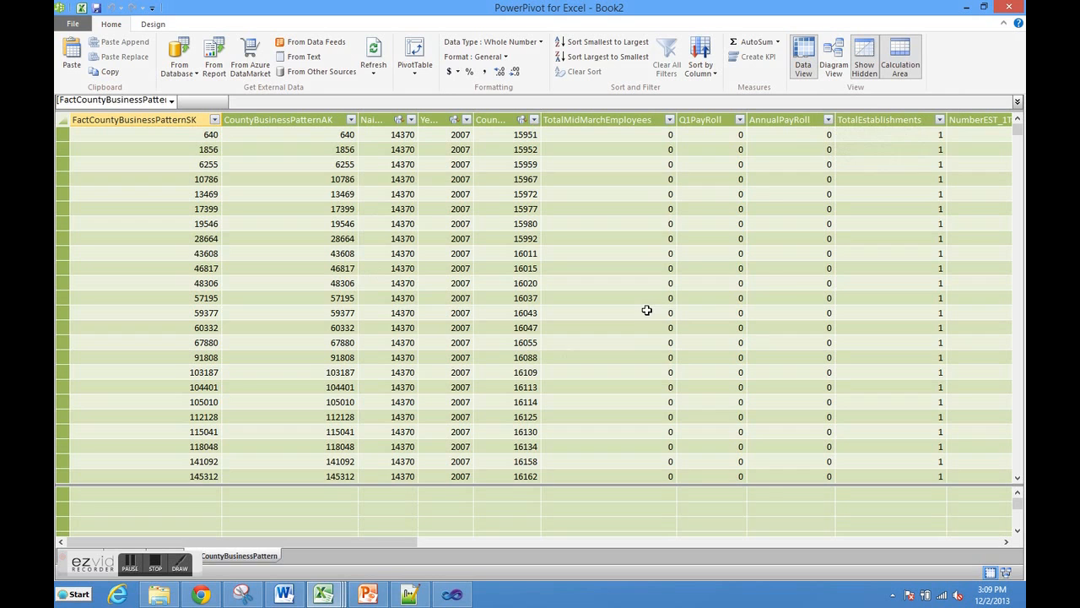
Show the data model as a diagram and inspect the relationship between FactCountyBusinessPattern and DimNaics
{"action": "left_click", "coordinate": [833, 67]}
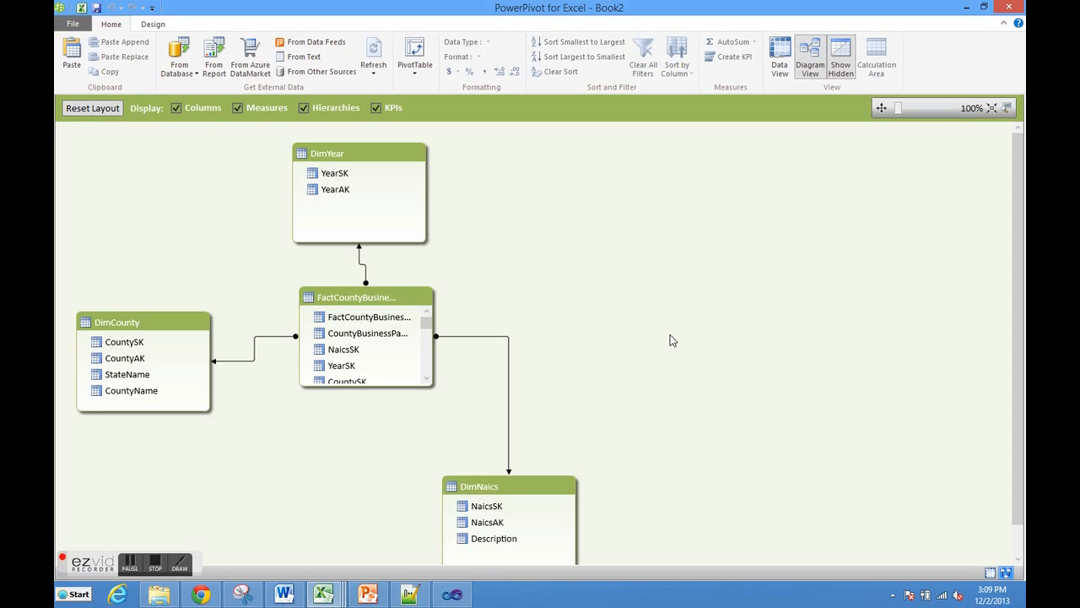
{"action": "left_click", "coordinate": [509, 370]}
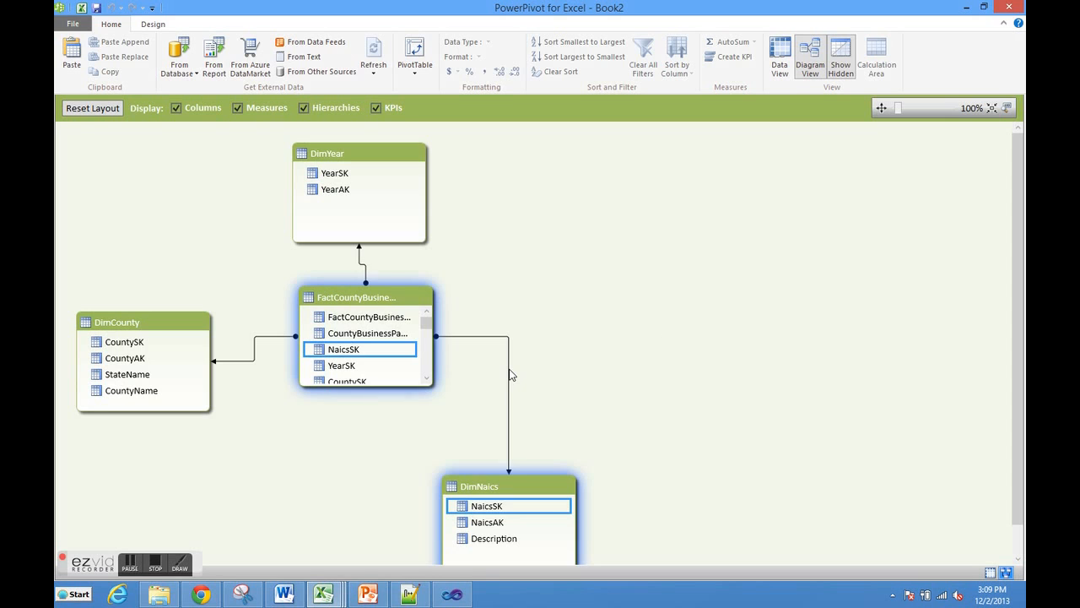
{"action": "left_click", "coordinate": [510, 374]}
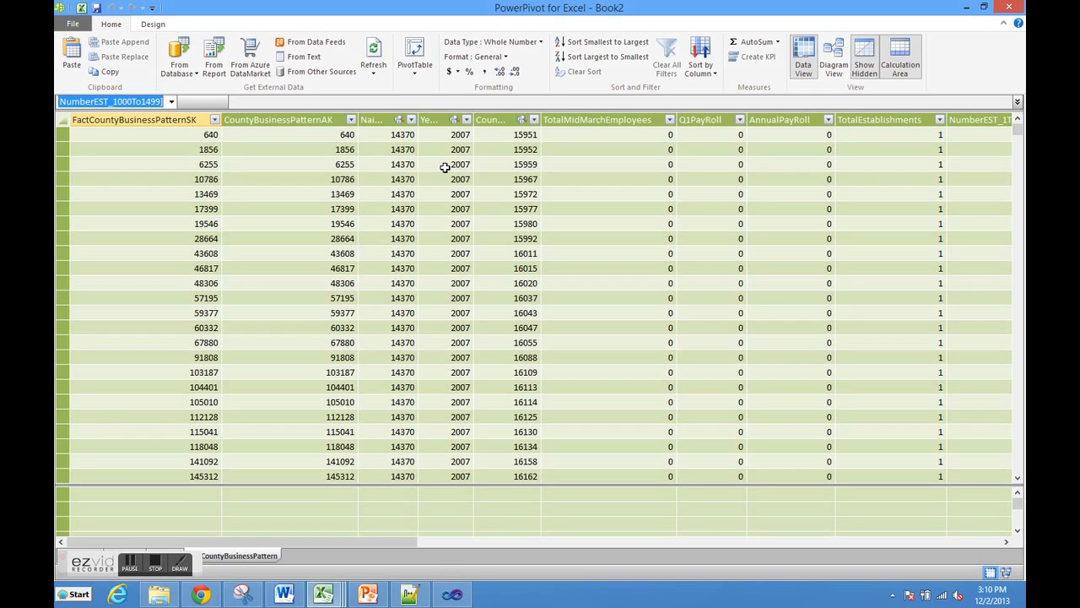
Create a PivotTable from the PowerPivot data on a new worksheet
{"action": "left_click", "coordinate": [419, 67]}
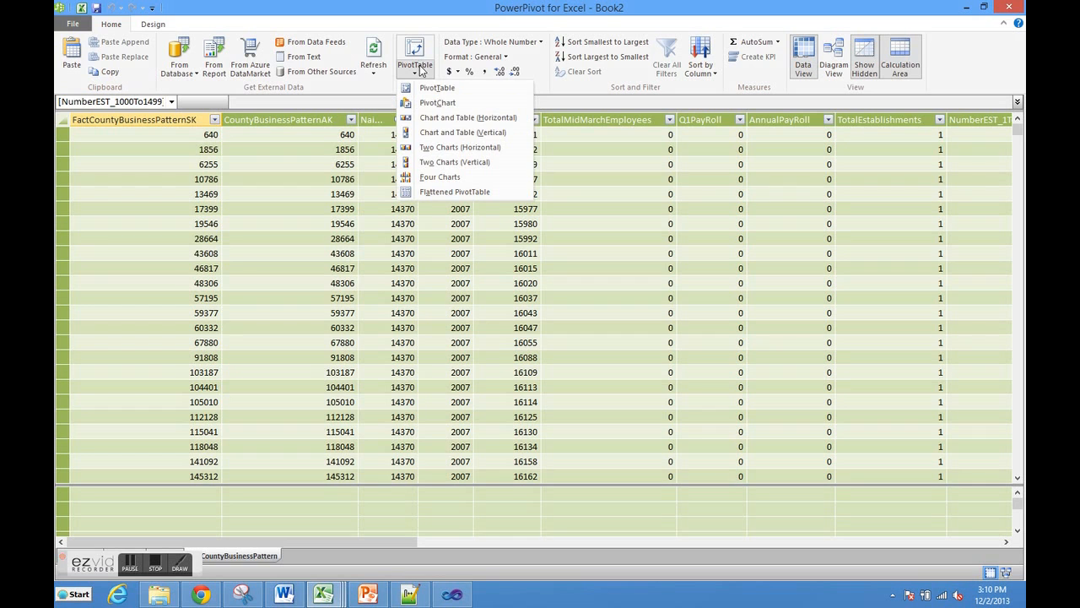
{"action": "left_click", "coordinate": [431, 90]}
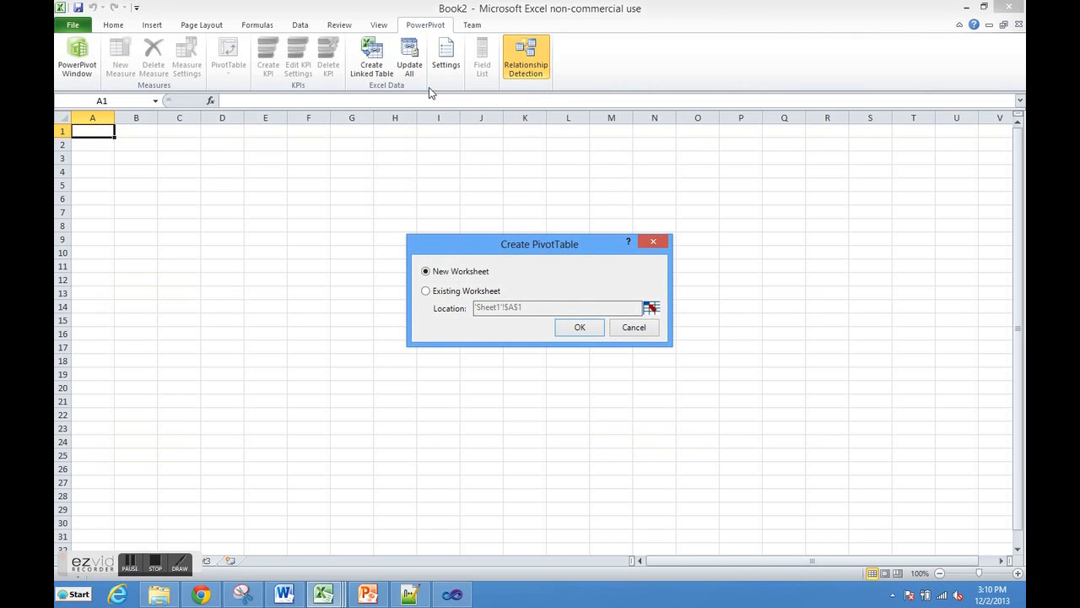
{"action": "left_click", "coordinate": [572, 329]}
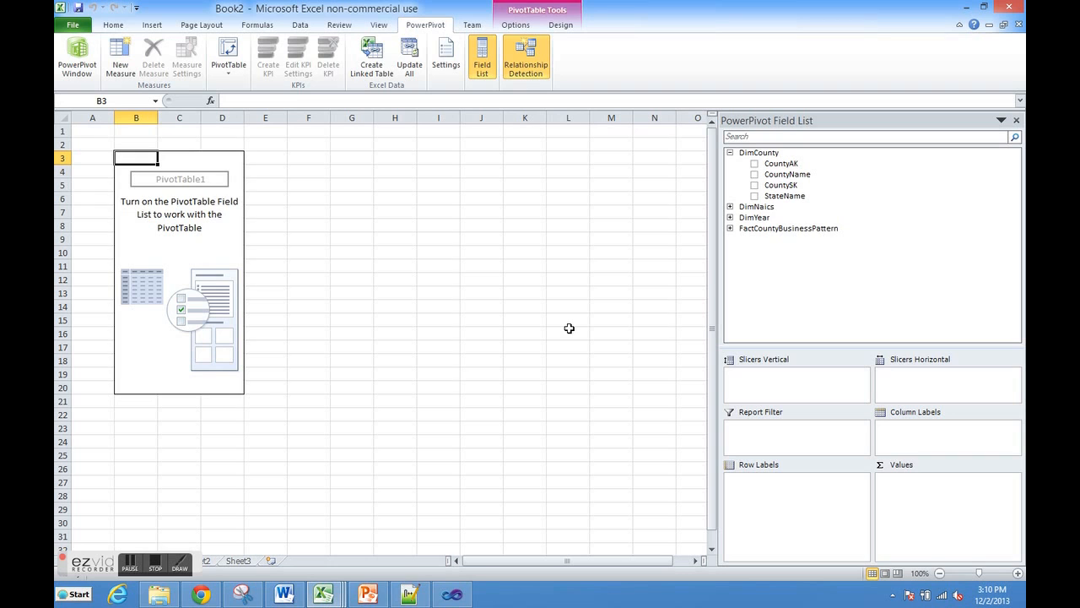
Add StateName from DimCounty as row labels and the sum of AnnualPayRoll from FactCountyBusinessPattern as values
{"action": "left_click", "coordinate": [754, 197]}
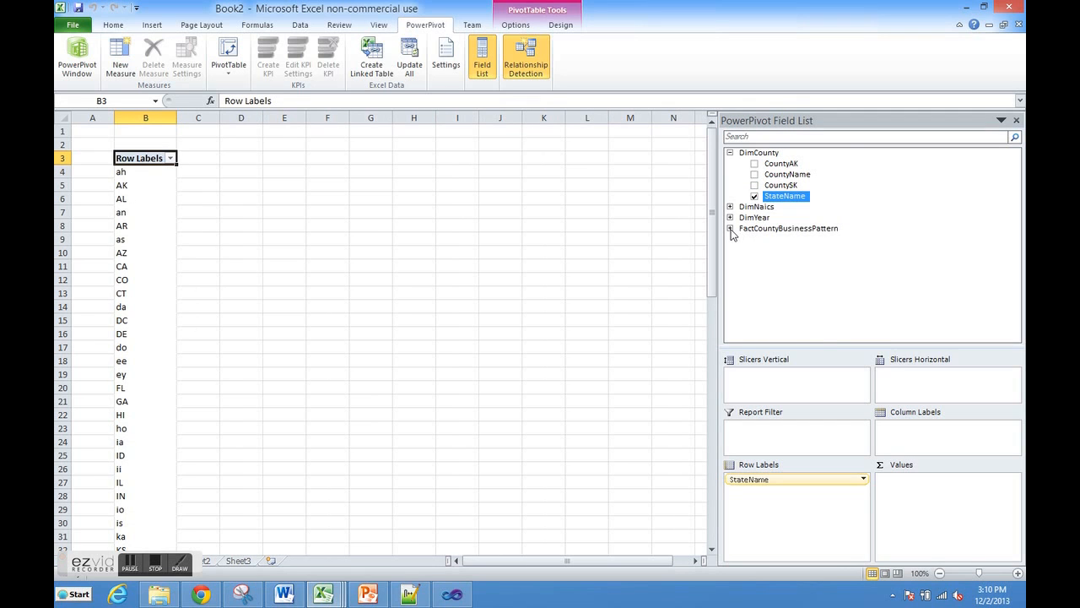
{"action": "left_click", "coordinate": [730, 229]}
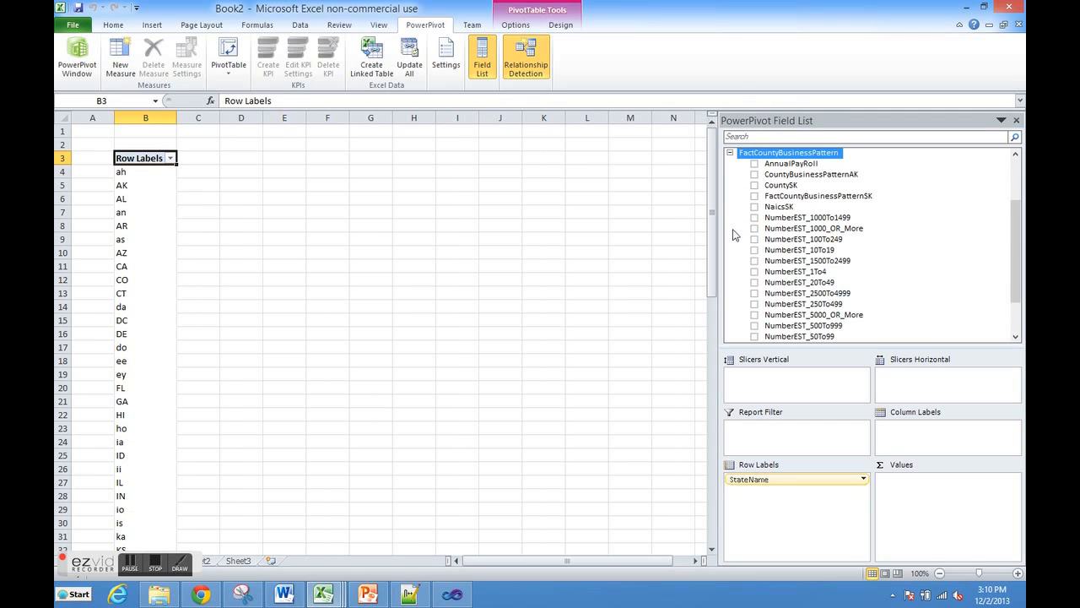
{"action": "left_click", "coordinate": [755, 164]}
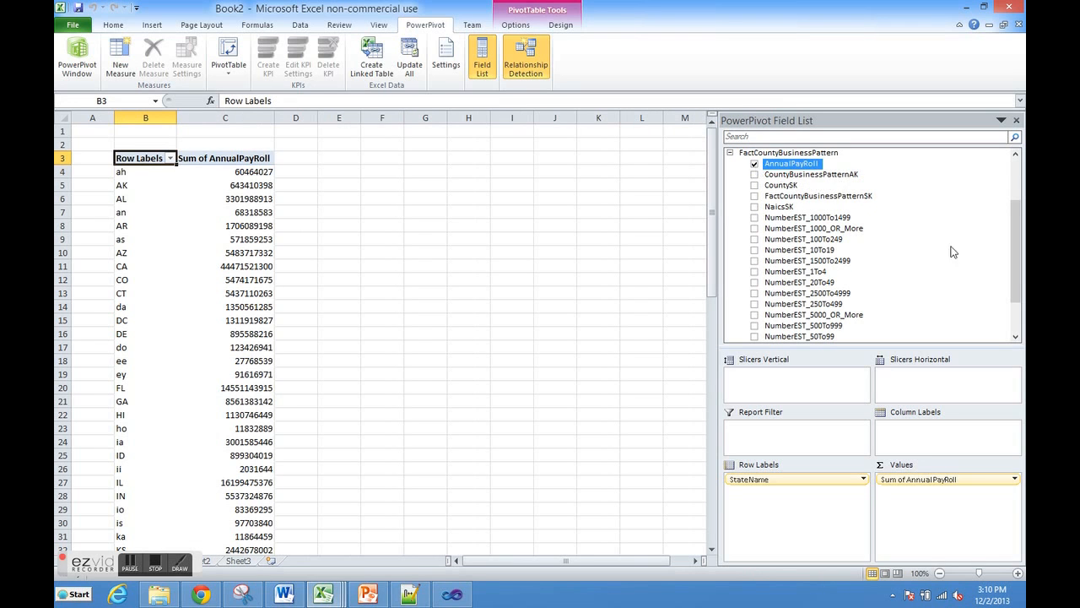
Add YearSK from DimYear and StateName from DimCounty as vertical slicers, placing StateName above YearSK
{"action": "left_click_drag", "start_coordinate": [1015, 249], "coordinate": [1011, 206]}
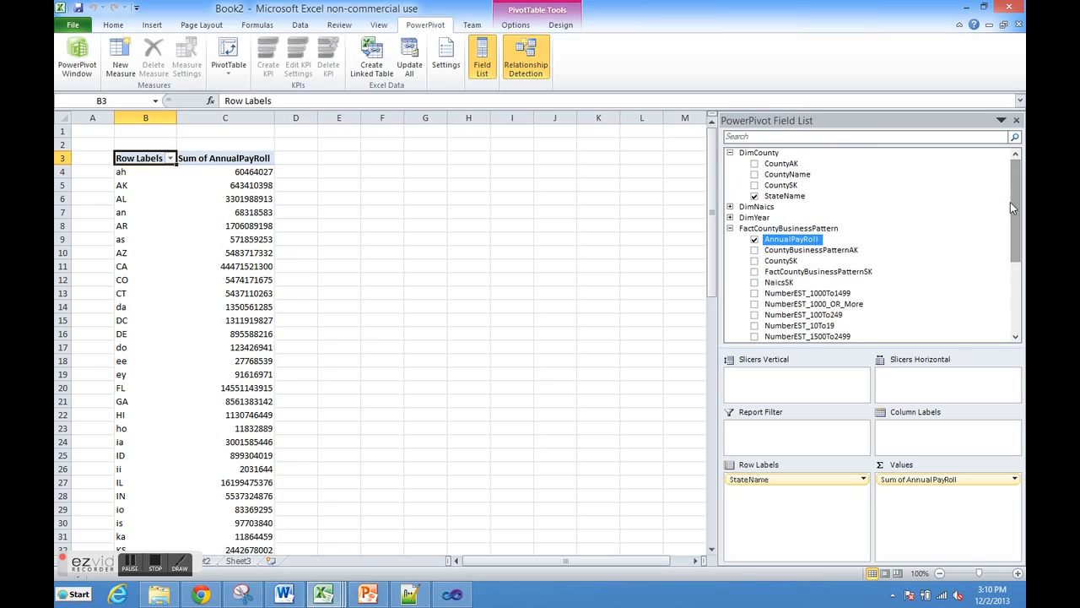
{"action": "left_click", "coordinate": [731, 217]}
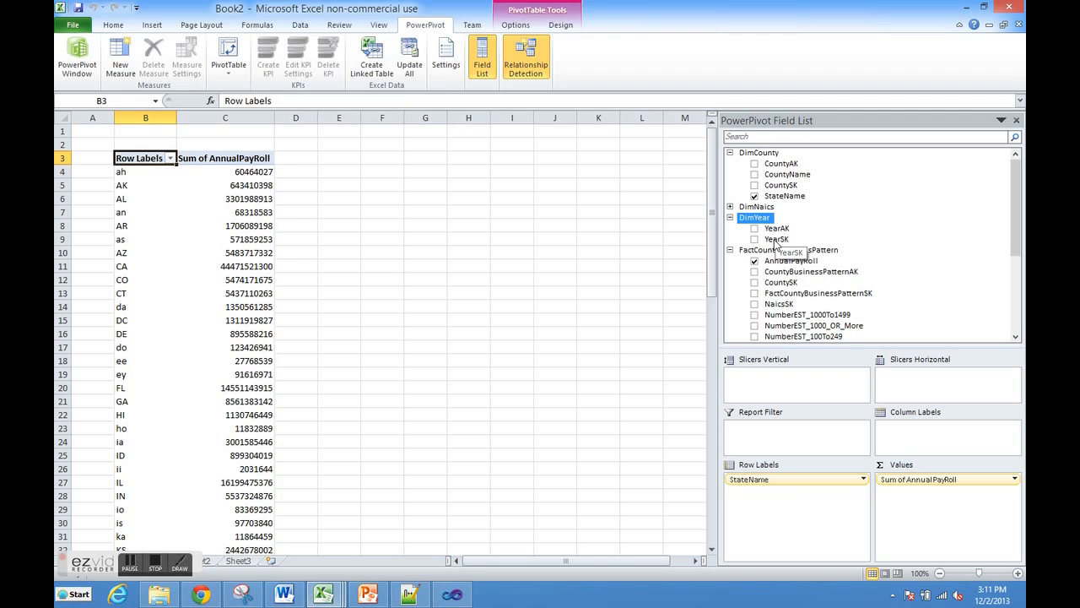
{"action": "left_click_drag", "start_coordinate": [774, 243], "coordinate": [771, 387]}
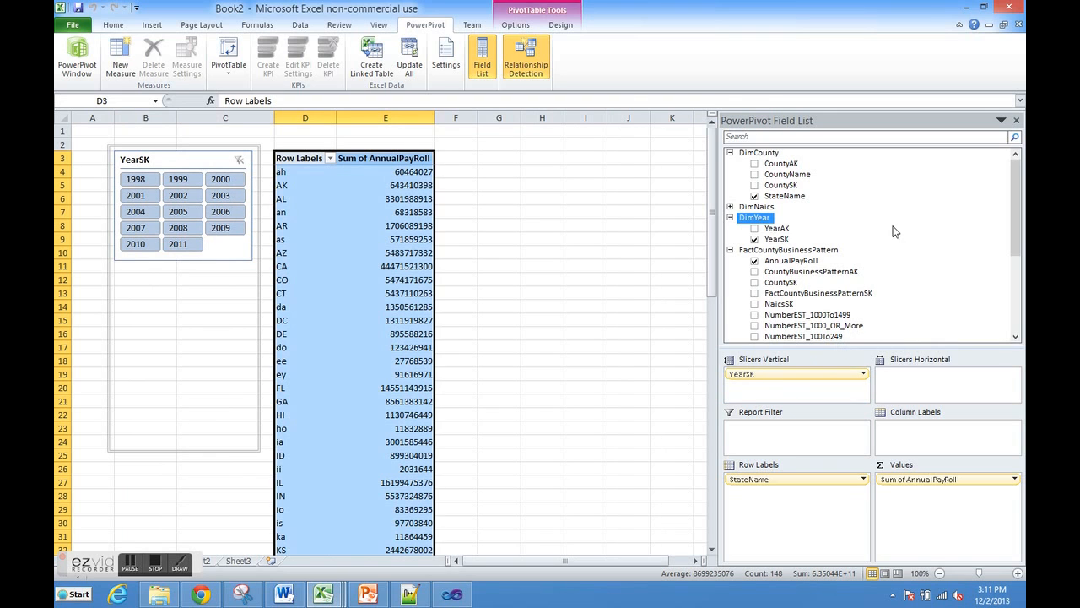
{"action": "left_click_drag", "start_coordinate": [782, 200], "coordinate": [768, 364]}
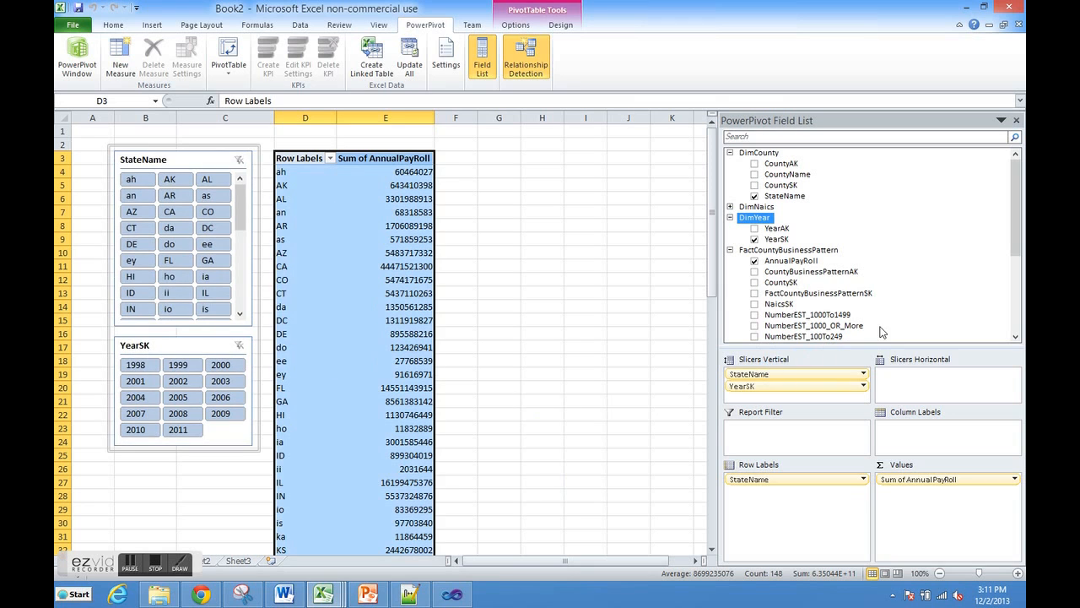
Add Description from DimNaics as a horizontal slicer and look through the remaining fact table fields
{"action": "mouse_move", "coordinate": [1012, 199]}
{"action": "left_mouse_down"}
{"action": "mouse_move", "coordinate": [1007, 249]}
{"action": "mouse_move", "coordinate": [1002, 186]}
{"action": "left_mouse_up"}
{"action": "left_click", "coordinate": [731, 207]}
{"action": "left_click_drag", "start_coordinate": [762, 230], "coordinate": [901, 380]}
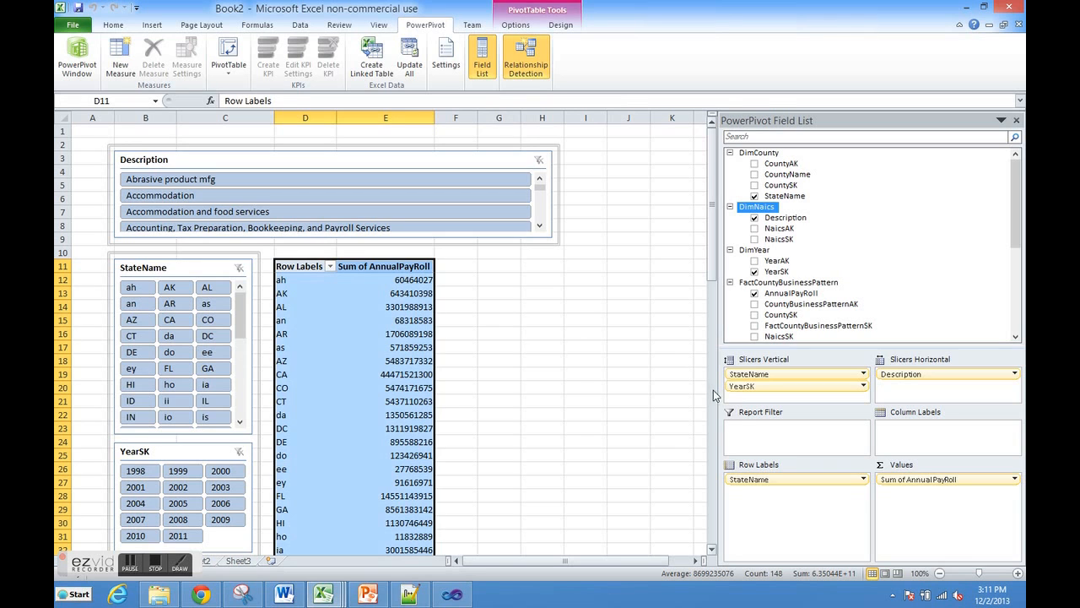
{"action": "left_click_drag", "start_coordinate": [1013, 215], "coordinate": [1011, 303]}
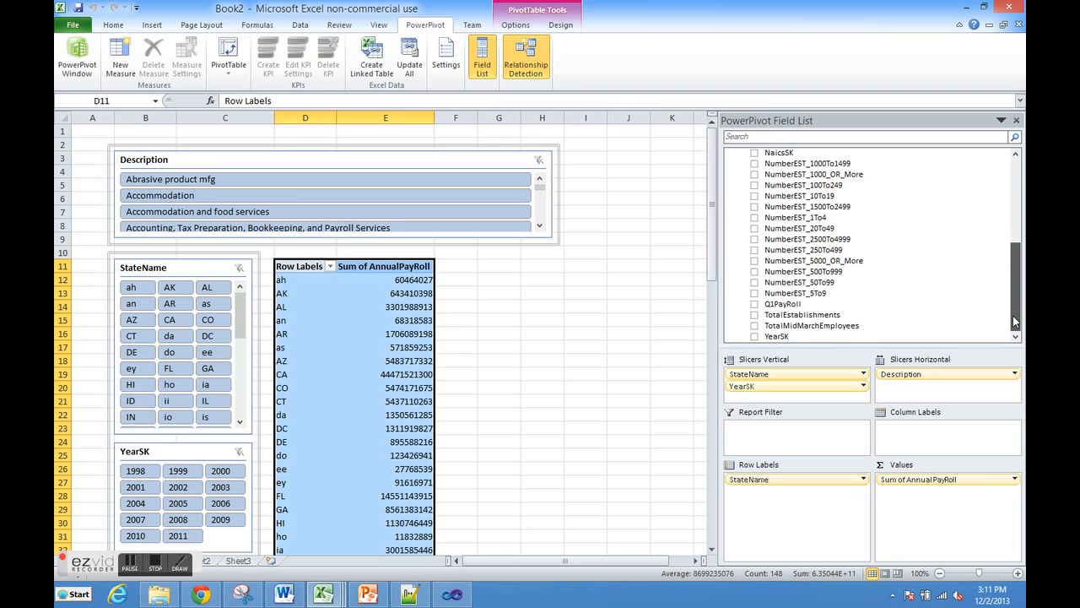
{"action": "left_click_drag", "start_coordinate": [1013, 321], "coordinate": [1013, 194]}
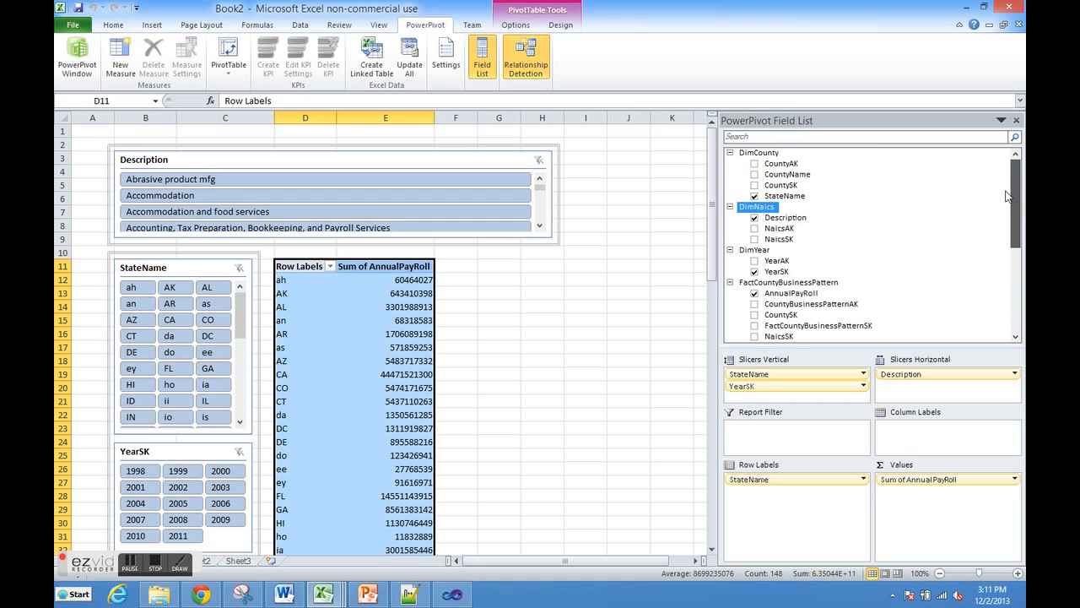
Check the field layout of the finished PivotTable in Powerpivot.xlsx and return to the Book2 workbook
{"action": "left_click", "coordinate": [324, 593]}
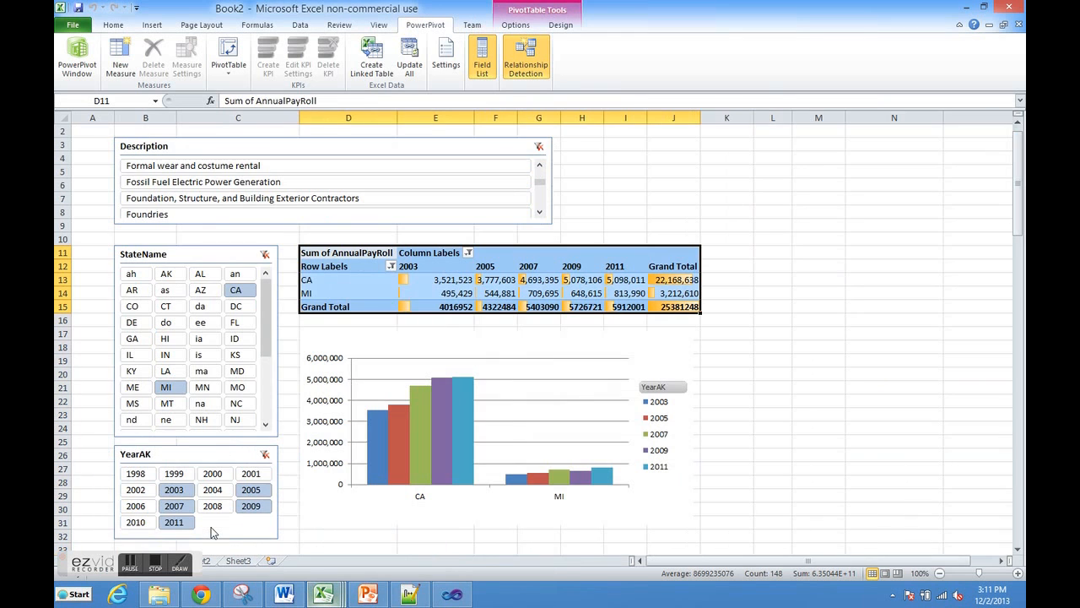
{"action": "left_click", "coordinate": [213, 533]}
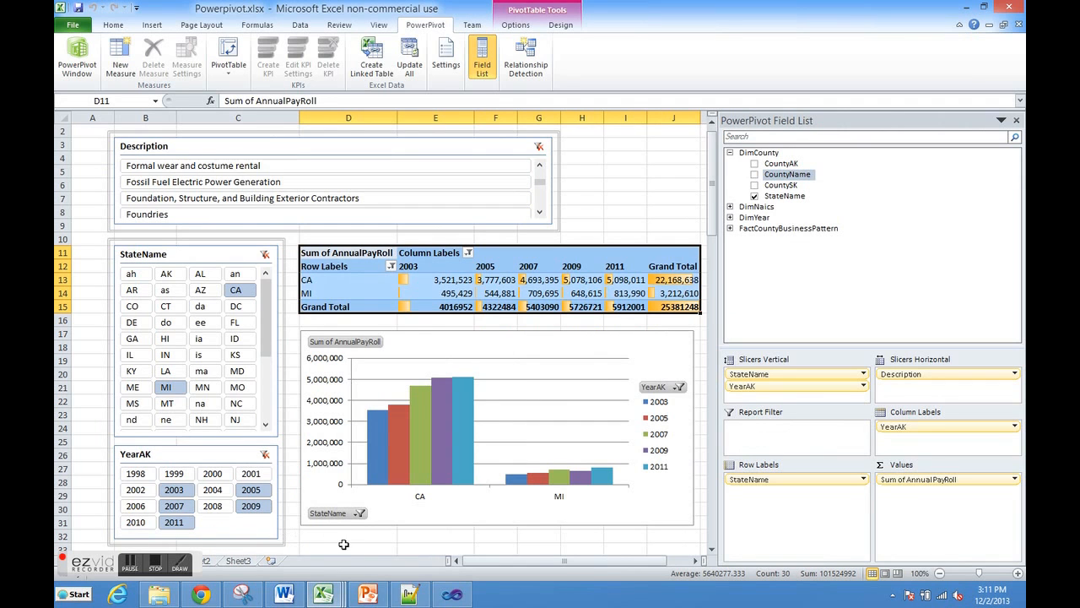
{"action": "left_click", "coordinate": [327, 597]}
{"action": "left_click", "coordinate": [418, 553]}
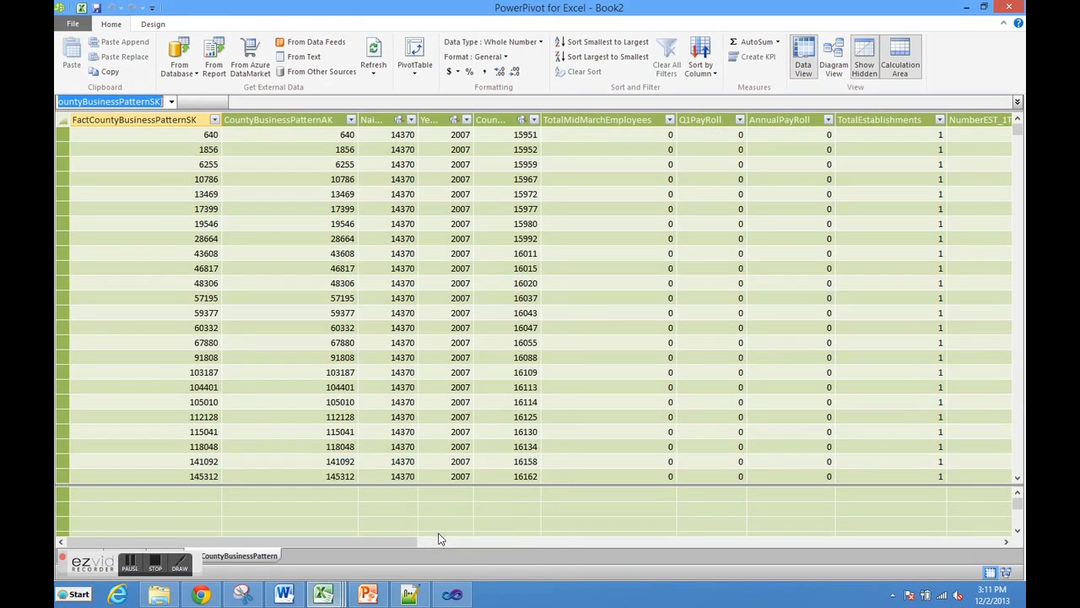
{"action": "left_click", "coordinate": [325, 596]}
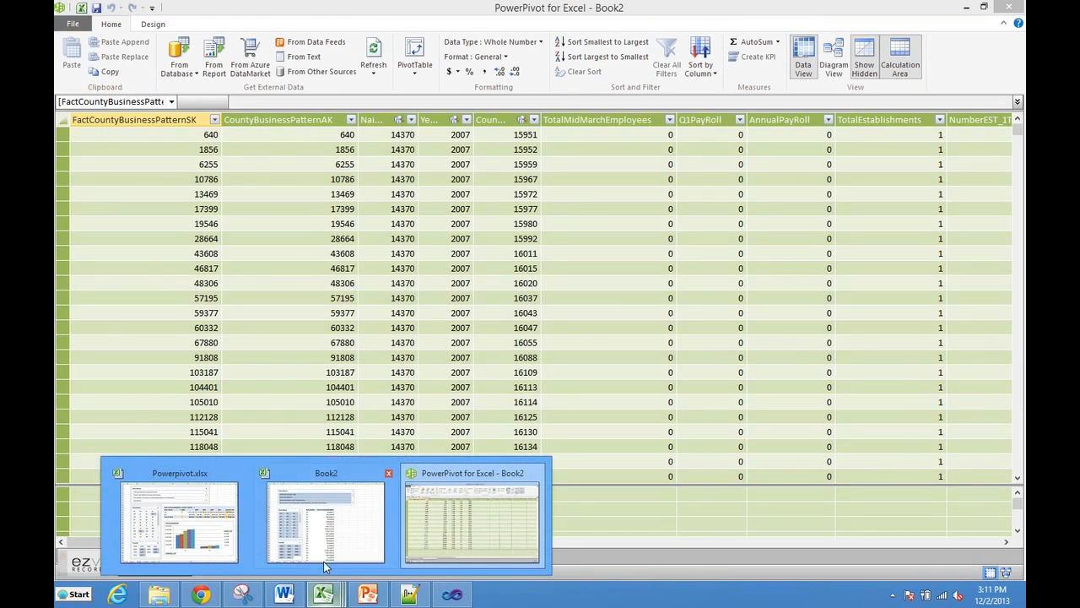
{"action": "left_click", "coordinate": [361, 538]}
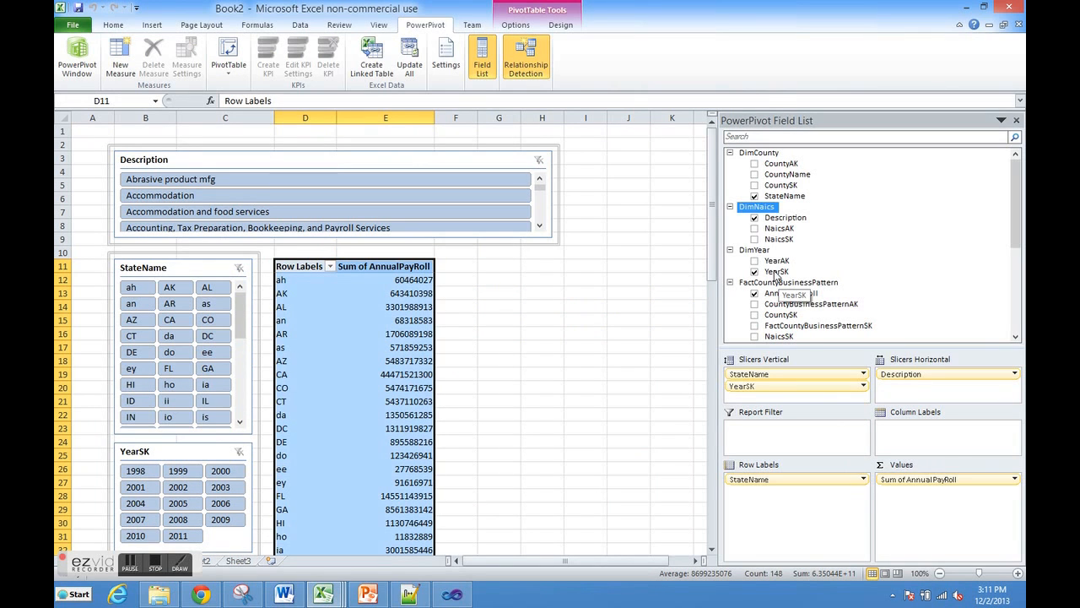
Add YearAK from DimYear as the PivotTable's column labels
{"action": "left_click_drag", "start_coordinate": [775, 273], "coordinate": [904, 437]}
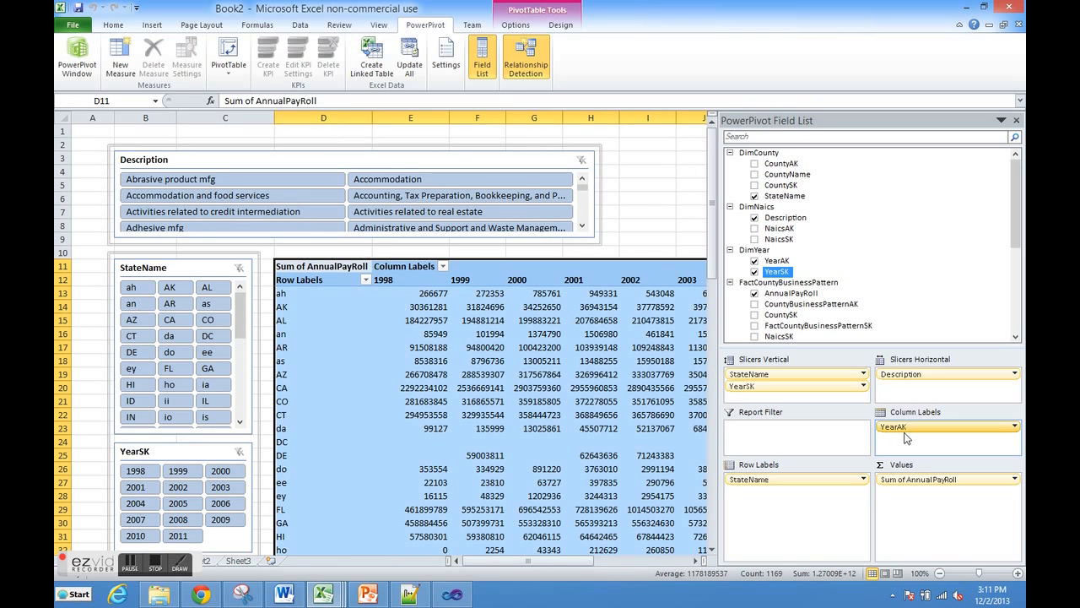
{"action": "left_click", "coordinate": [540, 374]}
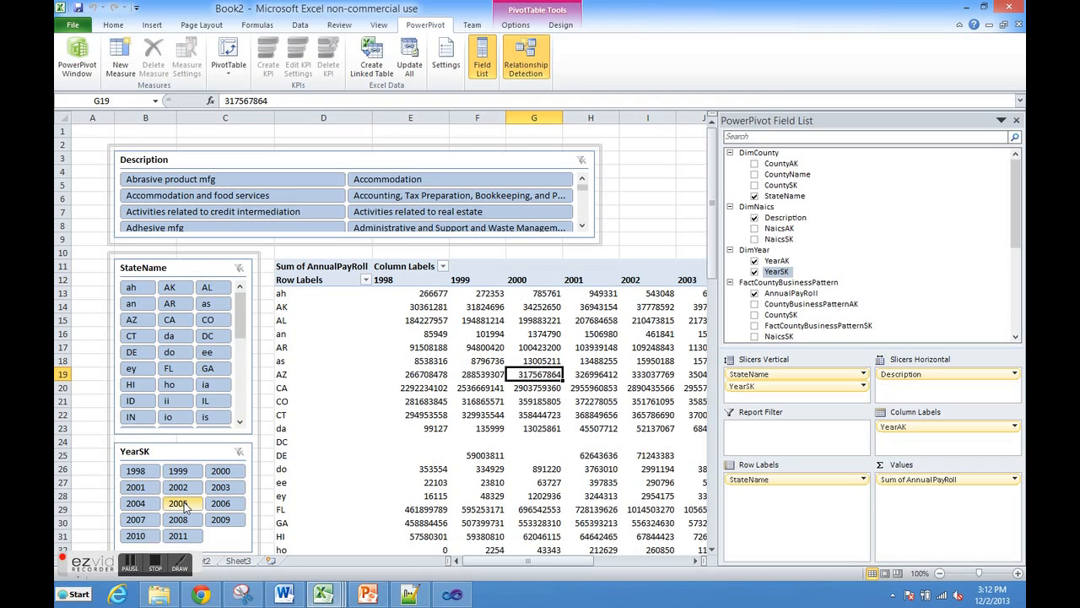
Filter the PivotTable with the YearSK slicer to 2003, 2005, 2006, 2007 and 2011
{"action": "left_click", "coordinate": [220, 488]}
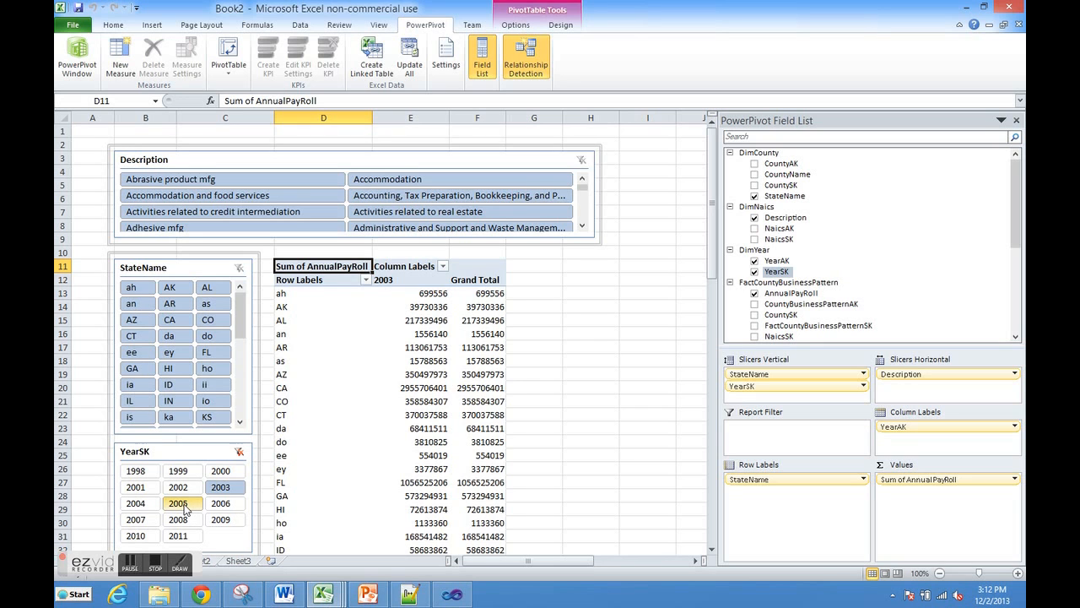
{"action": "left_click", "coordinate": [184, 505], "text": "ctrl"}
{"action": "left_click", "coordinate": [223, 504], "text": "ctrl"}
{"action": "left_click", "coordinate": [140, 521], "text": "ctrl"}
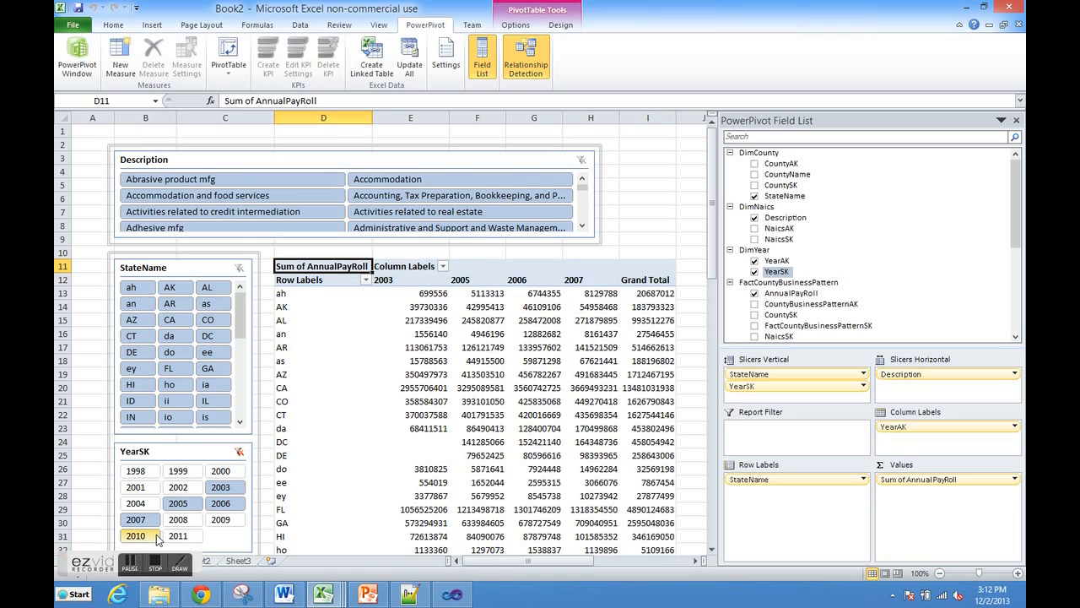
{"action": "left_click", "coordinate": [175, 537], "text": "ctrl"}
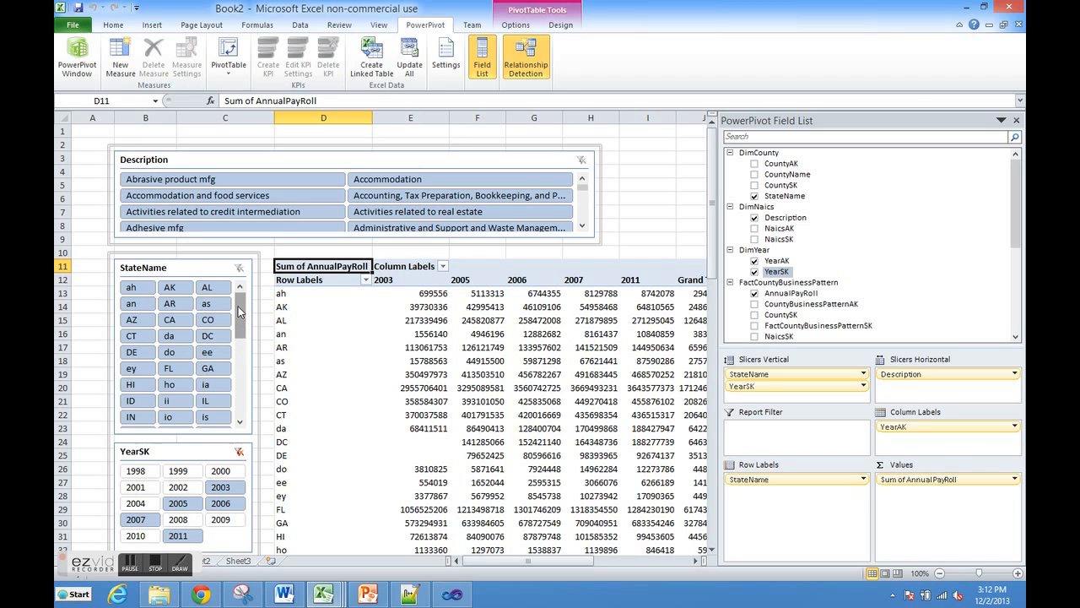
Filter the PivotTable with the StateName slicer to CA, MI and NM
{"action": "left_click", "coordinate": [169, 320]}
{"action": "left_click", "coordinate": [240, 354]}
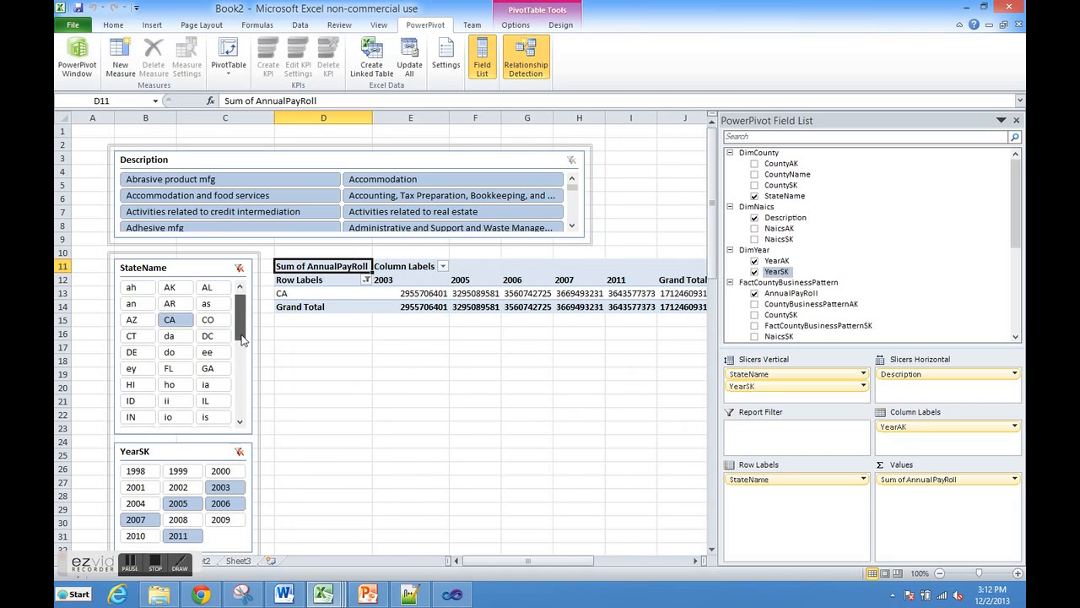
{"action": "left_click", "coordinate": [241, 367]}
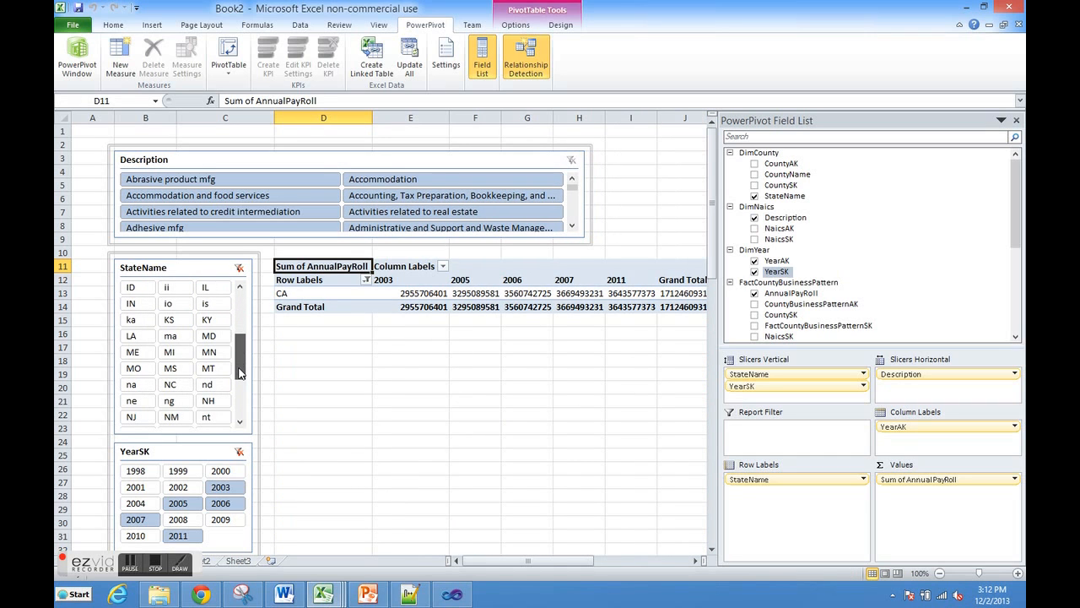
{"action": "left_click", "coordinate": [173, 354]}
{"action": "left_click_drag", "start_coordinate": [242, 372], "coordinate": [243, 392]}
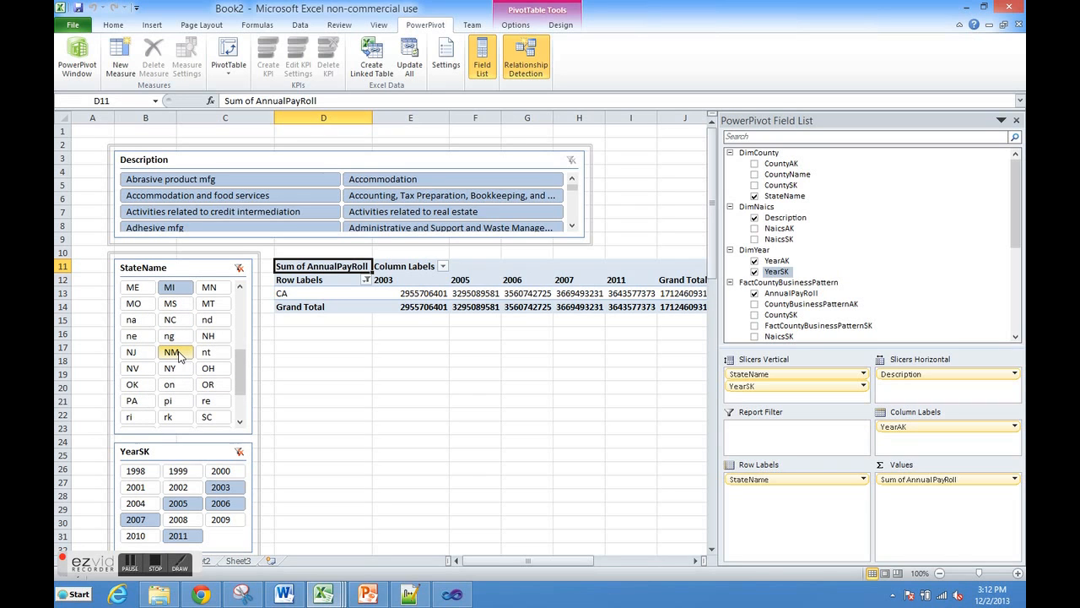
{"action": "left_click", "coordinate": [172, 352], "text": "ctrl"}
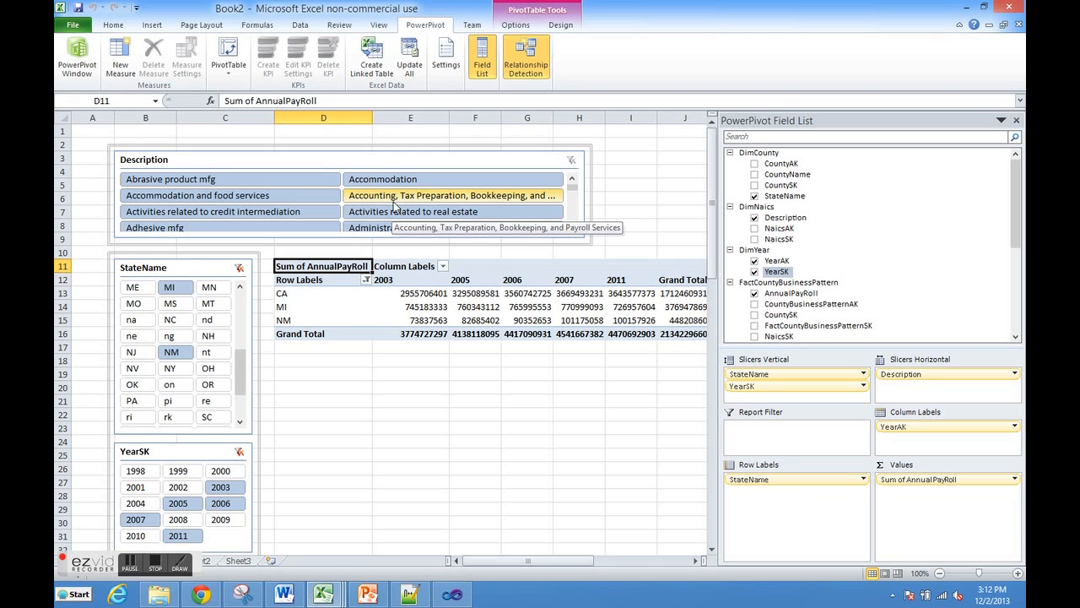
Filter the PivotTable with the Description slicer to Ambulance services
{"action": "left_click", "coordinate": [572, 226]}
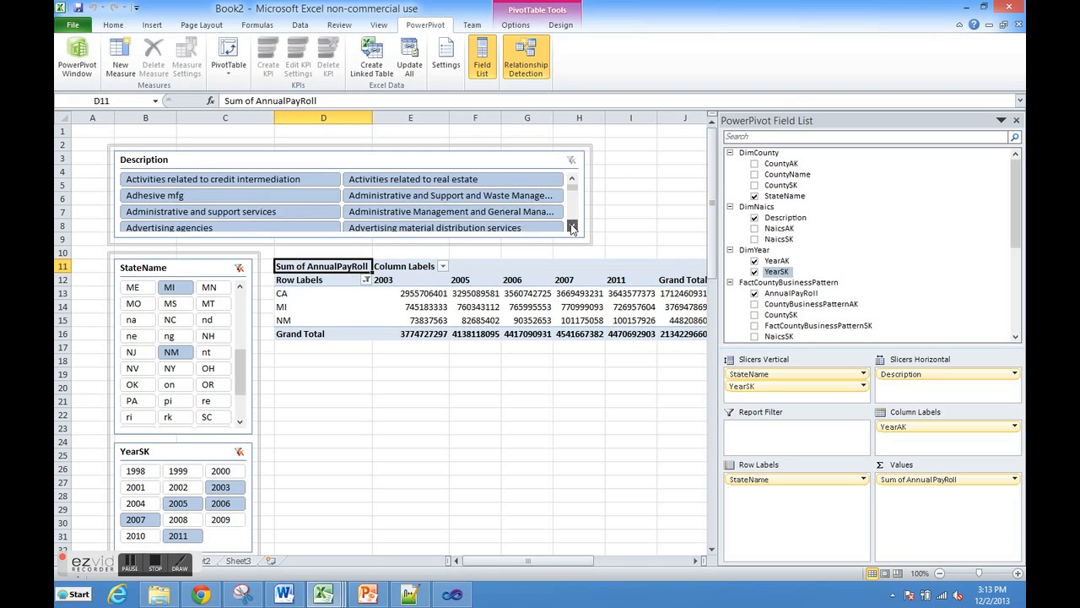
{"action": "left_click_drag", "start_coordinate": [572, 227], "coordinate": [572, 230]}
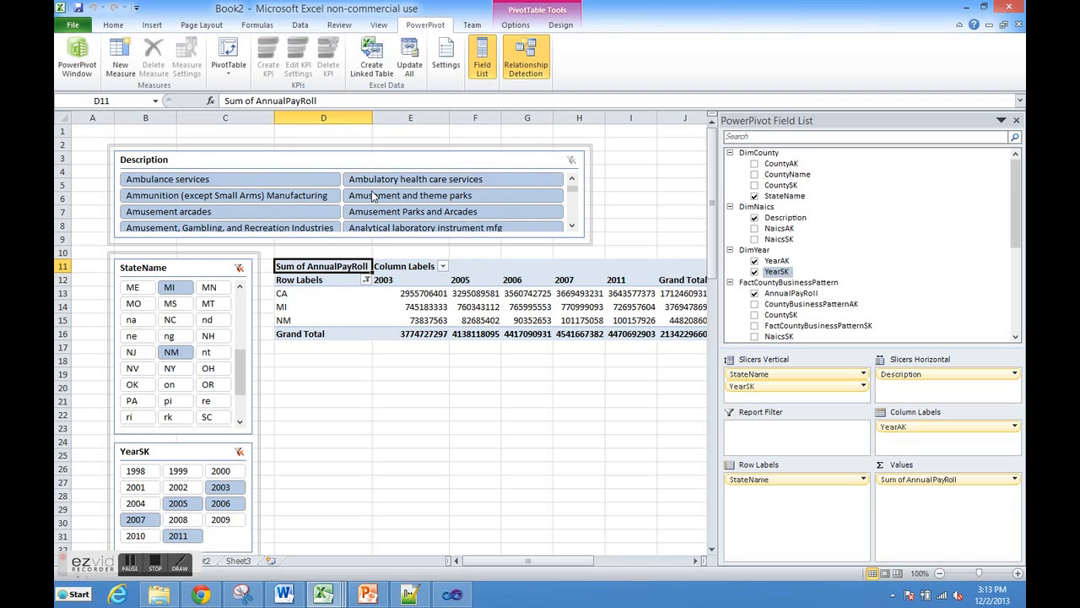
{"action": "left_click", "coordinate": [249, 181]}
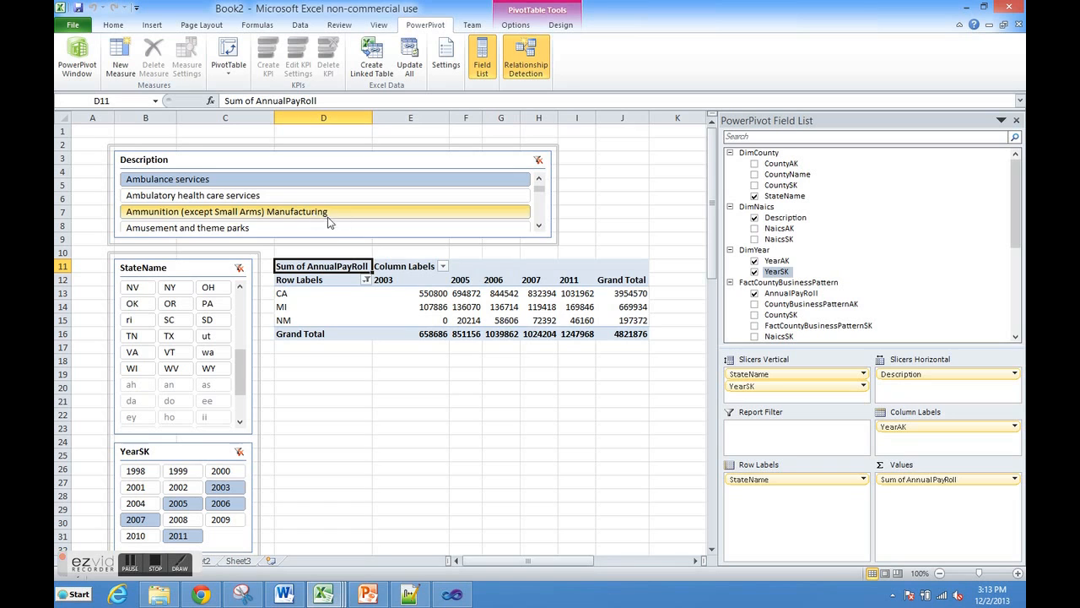
Apply blue gradient-fill data bars to the PivotTable's payroll values for CA, MI and NM, excluding the grand totals
{"action": "mouse_move", "coordinate": [473, 313]}
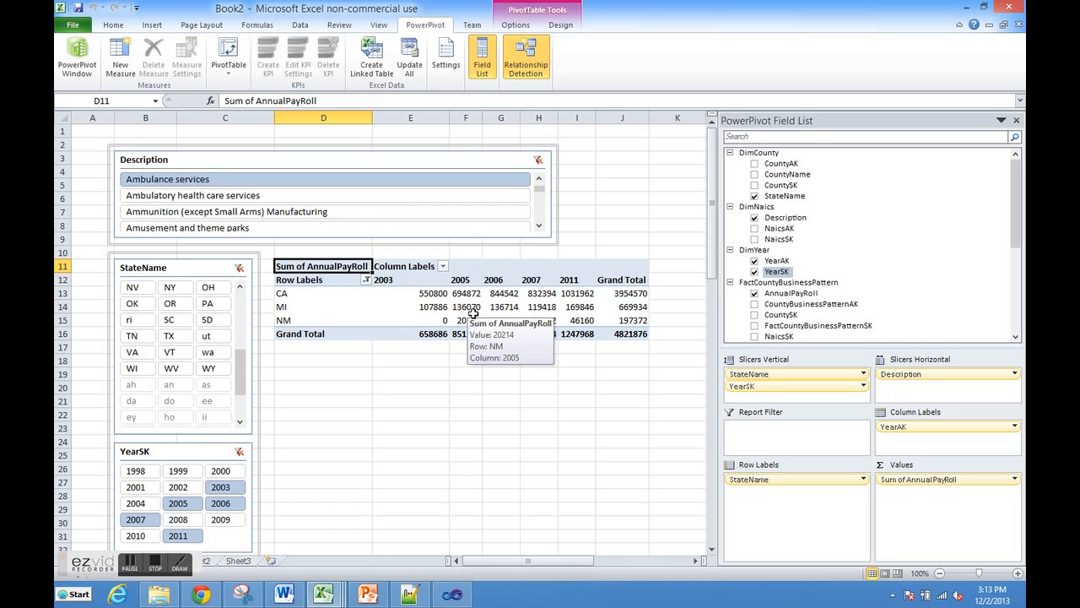
{"action": "left_click", "coordinate": [561, 306]}
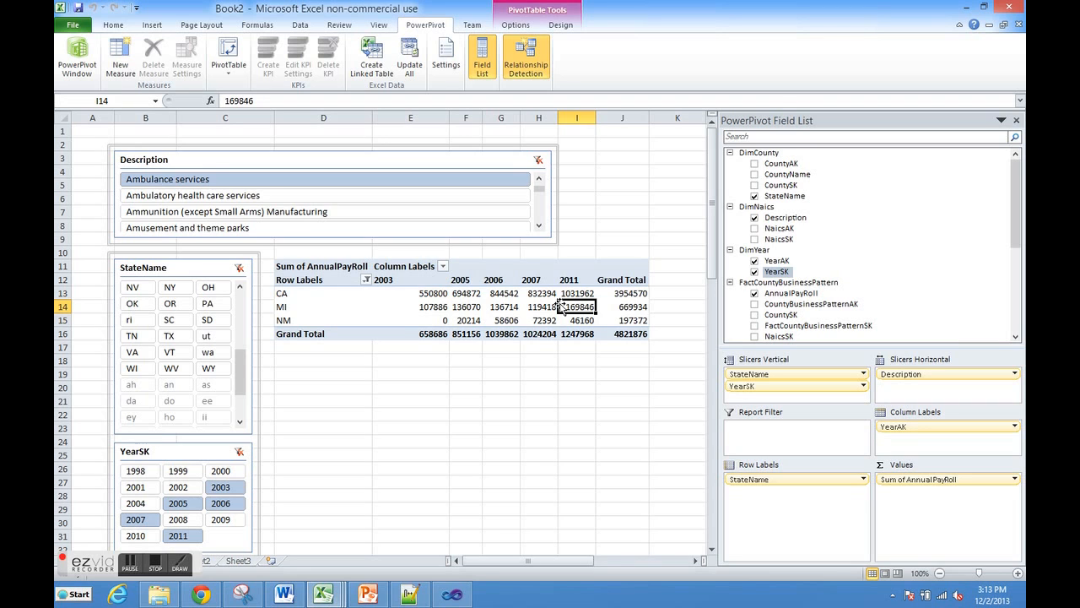
{"action": "mouse_move", "coordinate": [418, 296]}
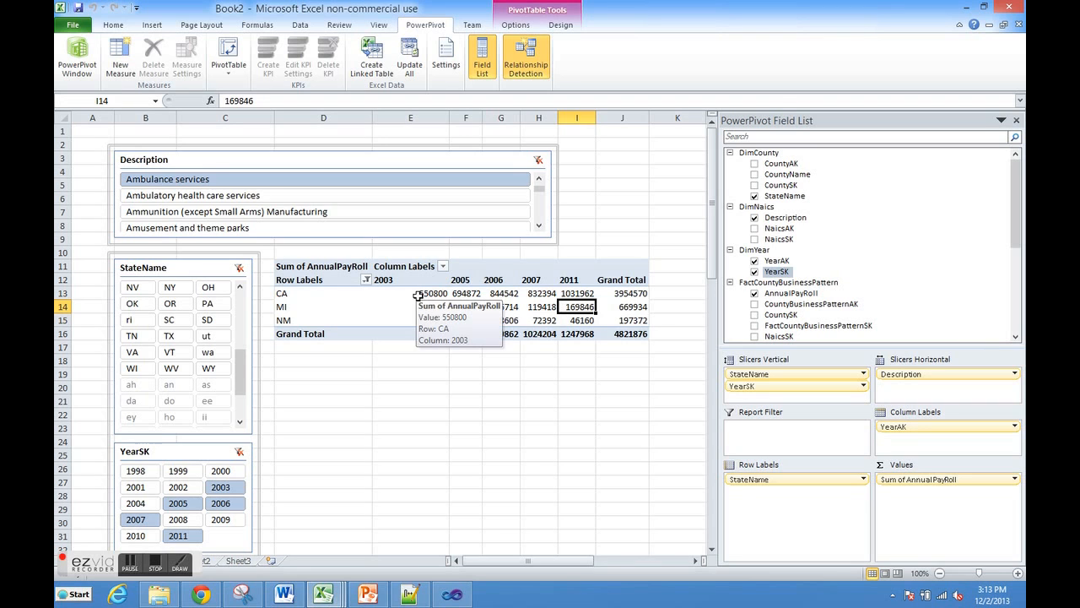
{"action": "left_click_drag", "start_coordinate": [418, 296], "coordinate": [561, 324]}
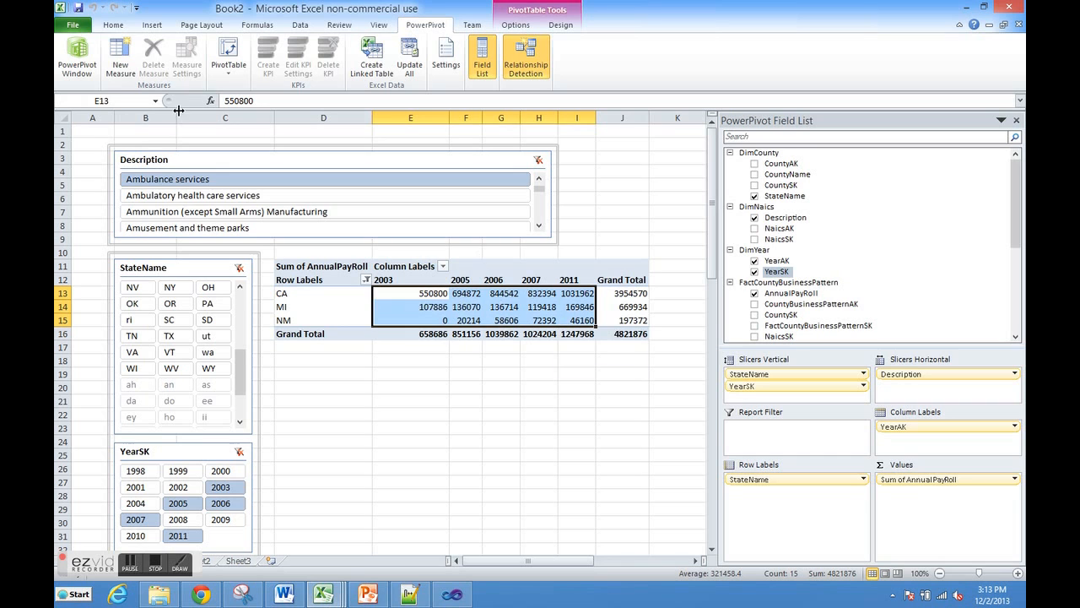
{"action": "left_click", "coordinate": [112, 27]}
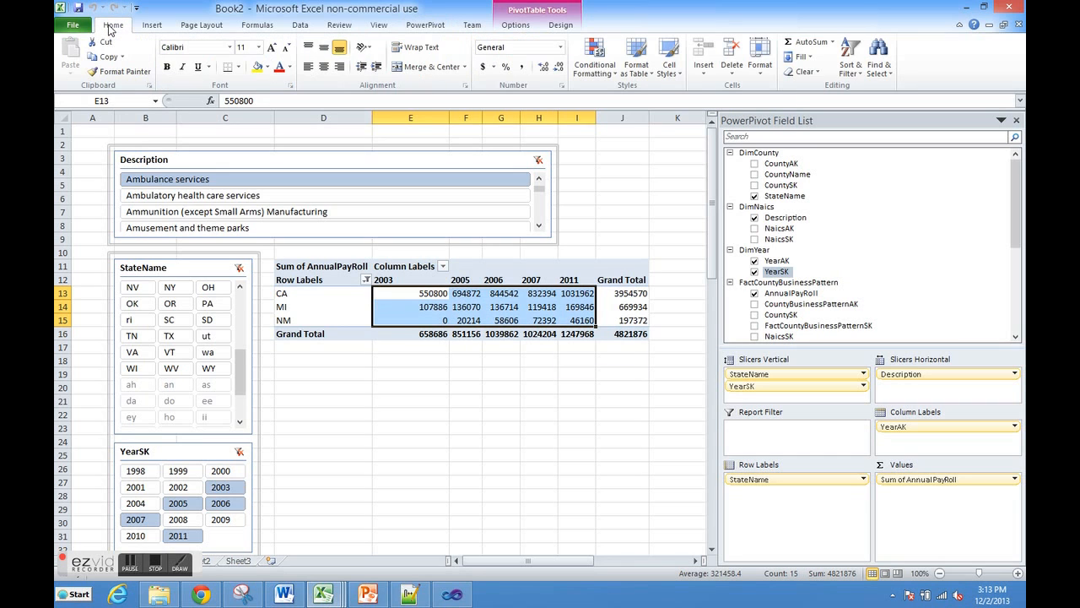
{"action": "left_click", "coordinate": [619, 74]}
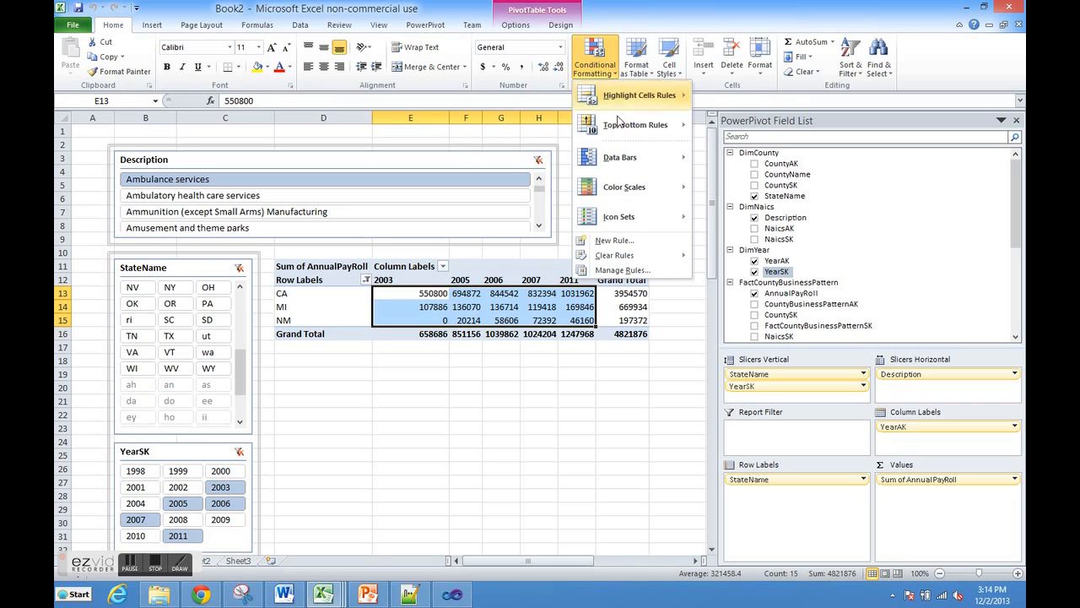
{"action": "mouse_move", "coordinate": [623, 161]}
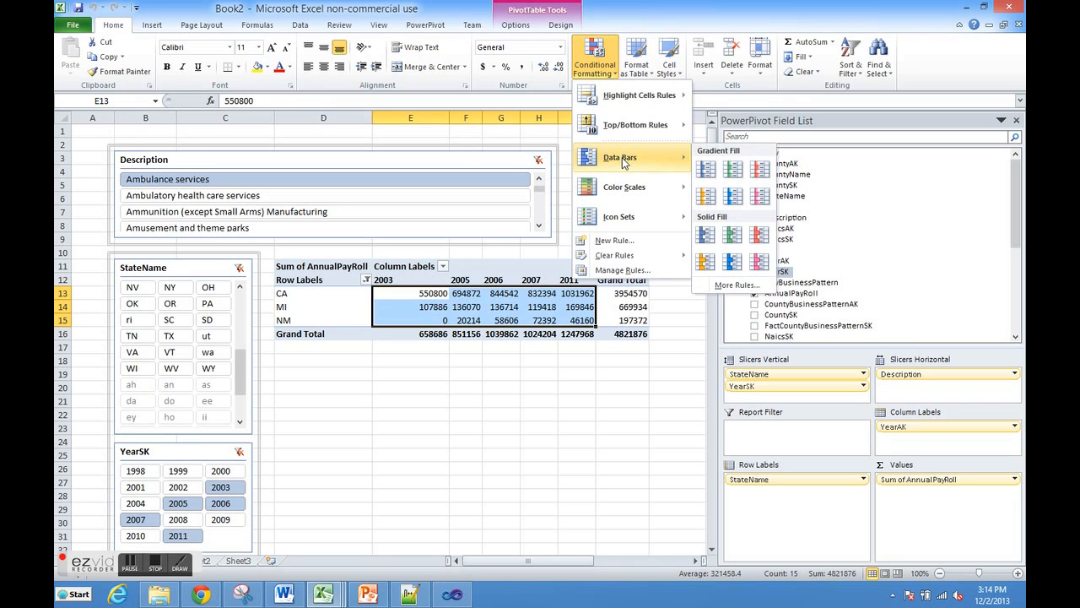
{"action": "left_click", "coordinate": [705, 173]}
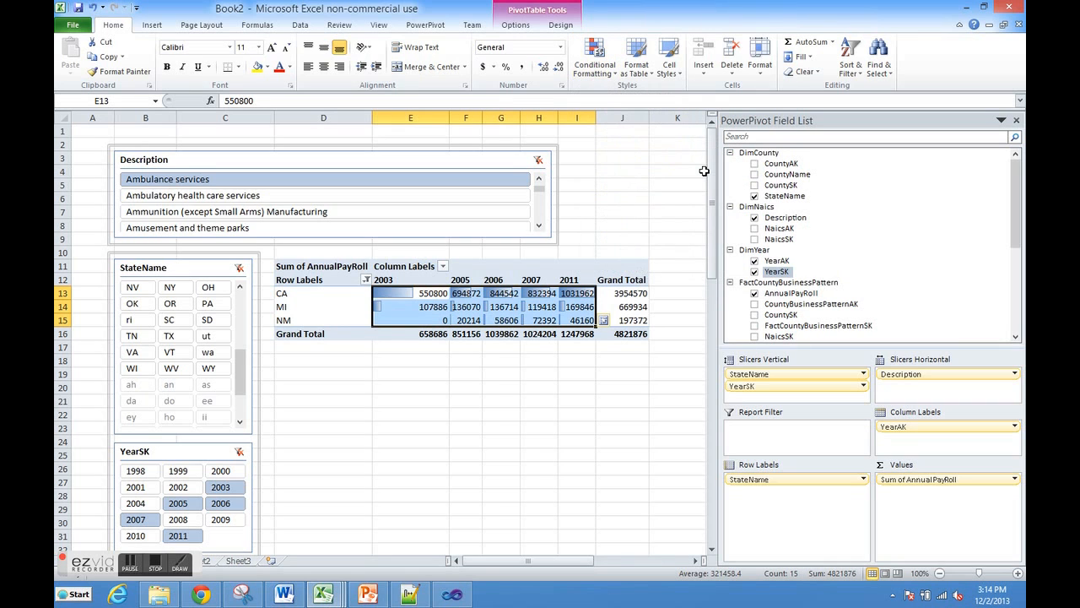
{"action": "left_click", "coordinate": [550, 368]}
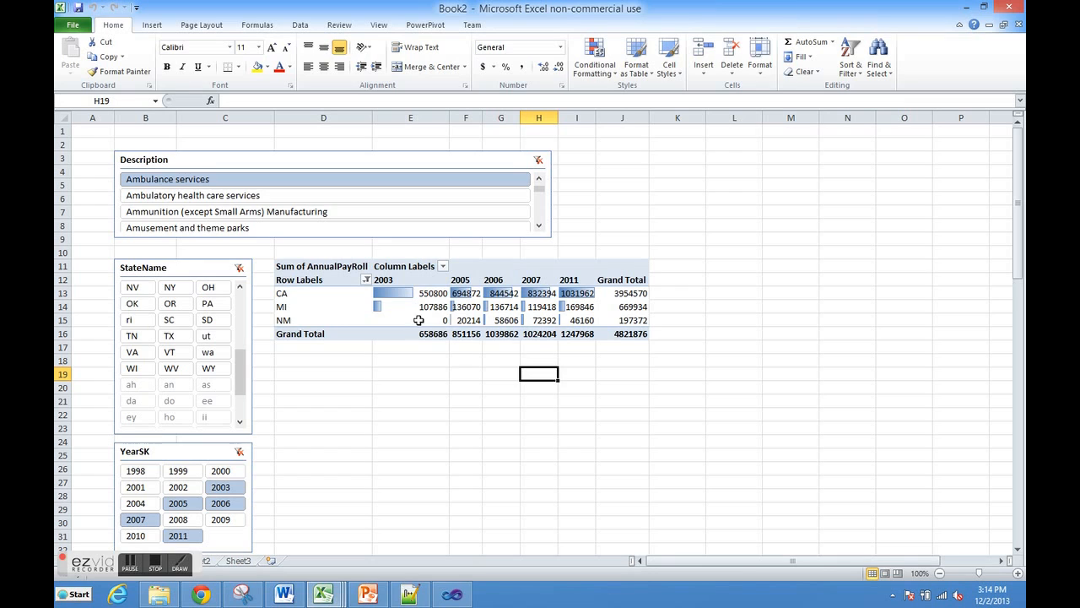
Insert a 3-D clustered column PivotChart based on the payroll PivotTable
{"action": "mouse_move", "coordinate": [411, 318]}
{"action": "left_click", "coordinate": [411, 309]}
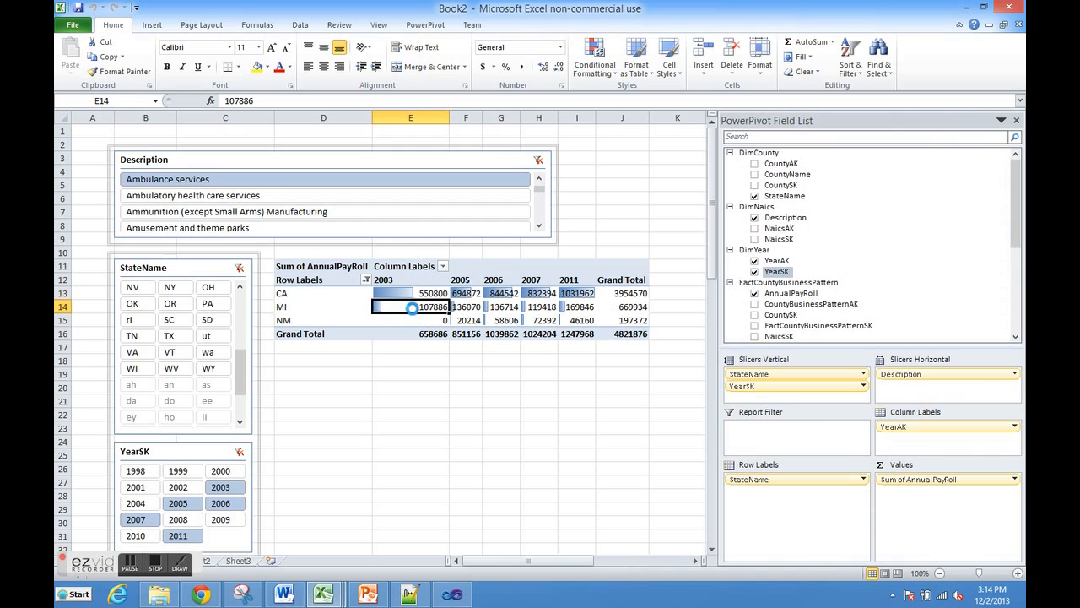
{"action": "left_click", "coordinate": [152, 25]}
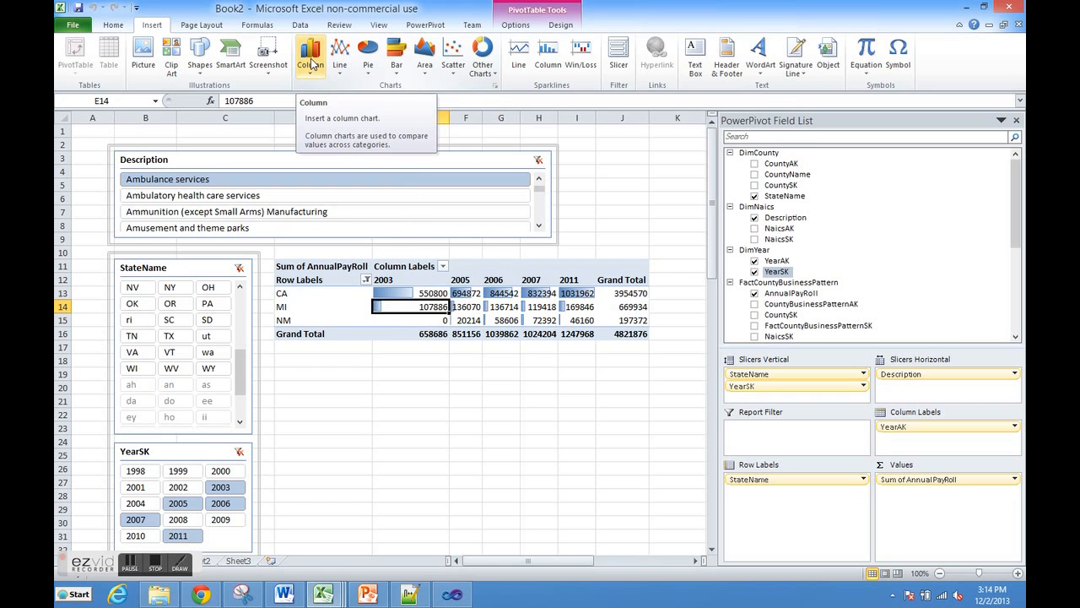
{"action": "left_click", "coordinate": [311, 65]}
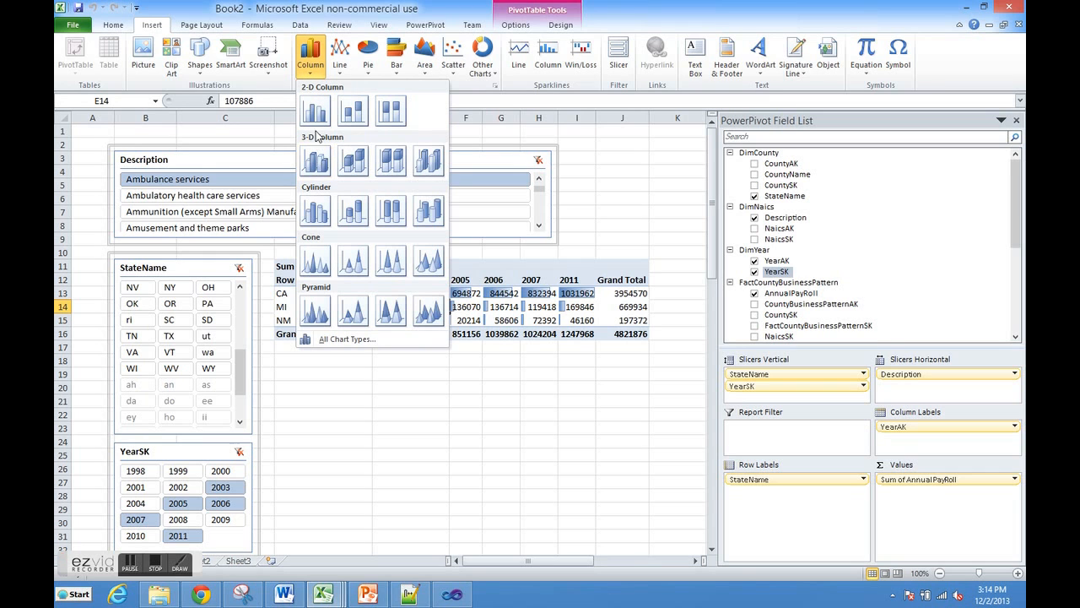
{"action": "left_click", "coordinate": [314, 168]}
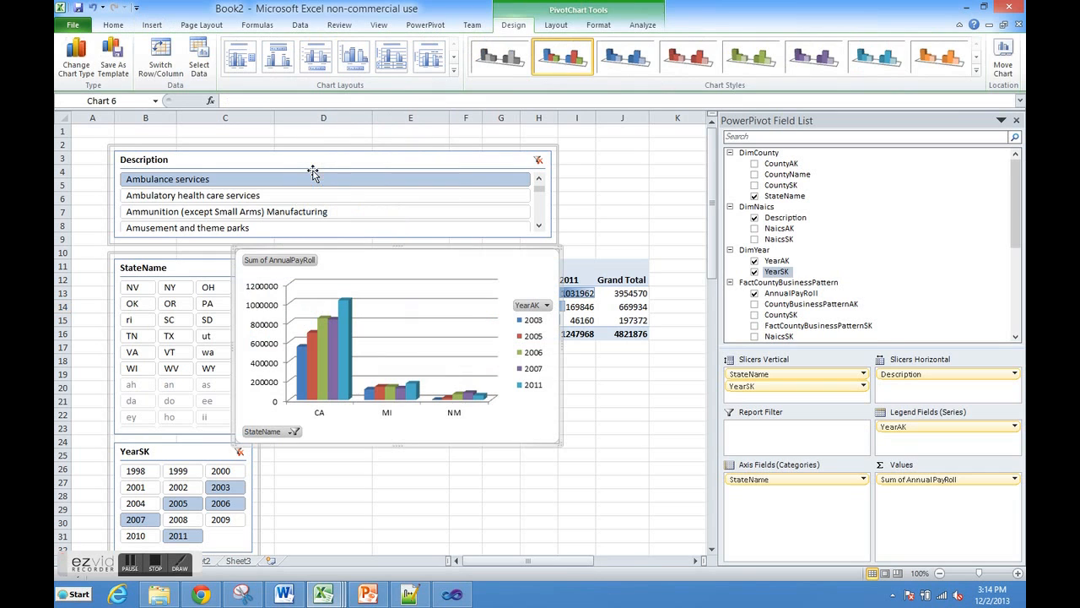
Move the PivotChart below the PivotTable, starting around row 19, so the payroll figures are uncovered
{"action": "left_click_drag", "start_coordinate": [354, 258], "coordinate": [421, 380]}
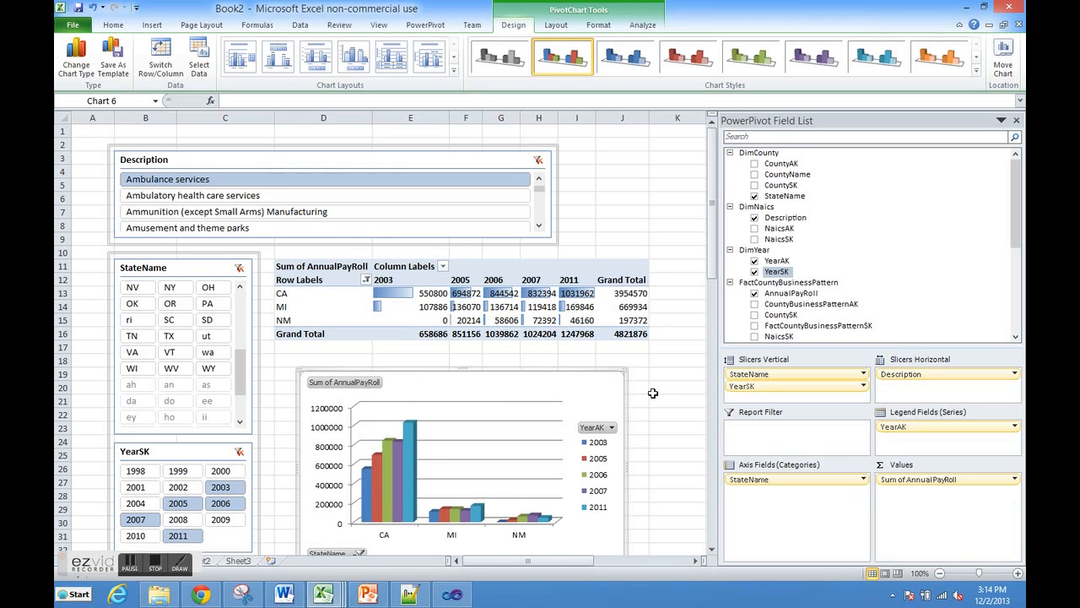
{"action": "left_click_drag", "start_coordinate": [714, 263], "coordinate": [711, 291]}
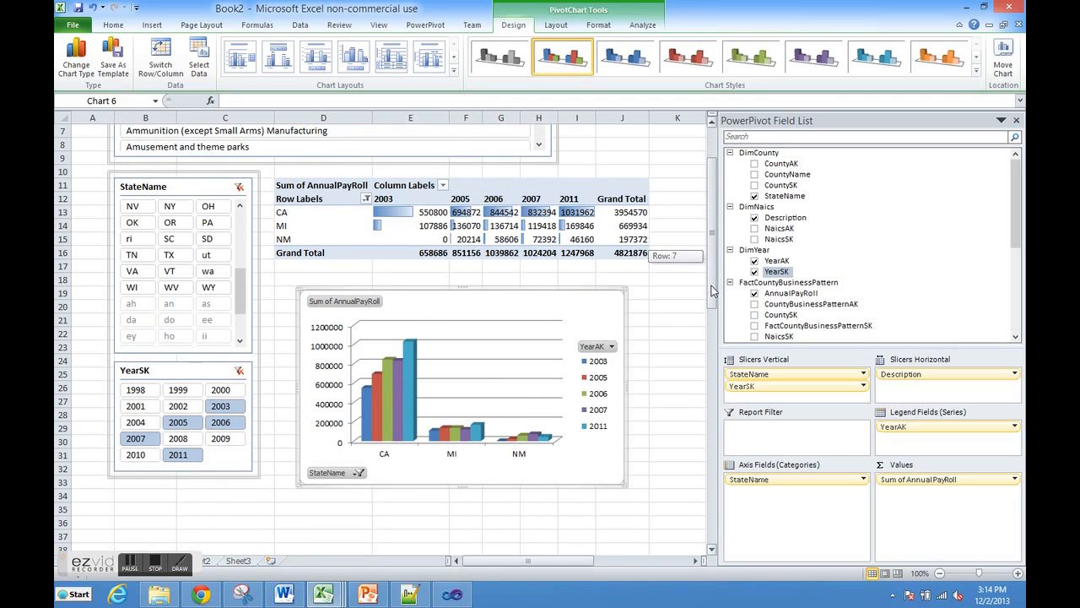
{"action": "left_click_drag", "start_coordinate": [712, 291], "coordinate": [713, 260]}
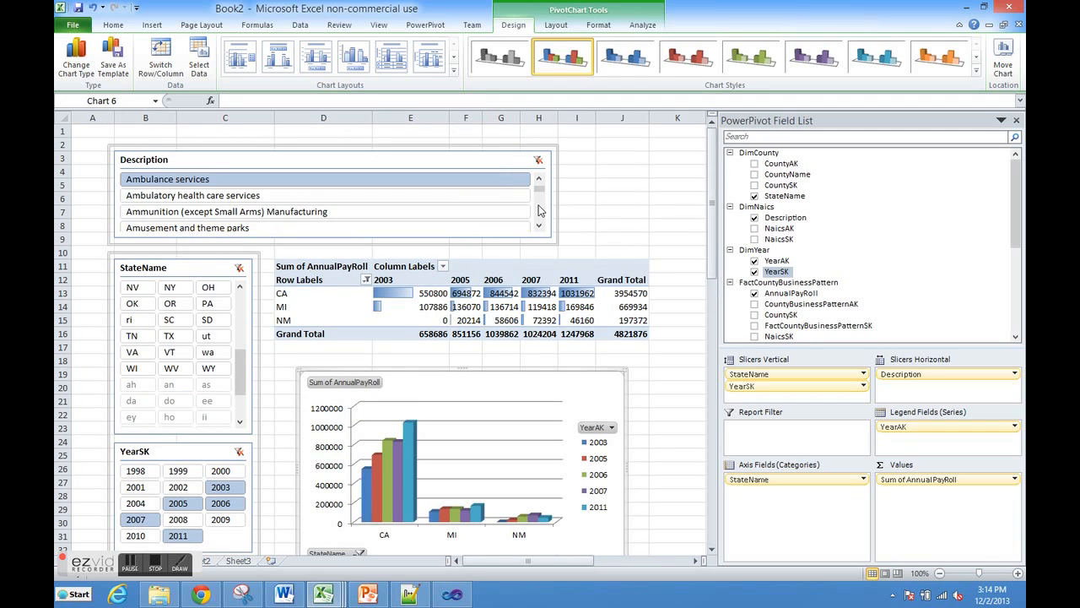
Filter the PivotTable and PivotChart with the Description slicer to Furniture stores
{"action": "mouse_move", "coordinate": [541, 195]}
{"action": "left_mouse_down"}
{"action": "mouse_move", "coordinate": [540, 218]}
{"action": "mouse_move", "coordinate": [541, 206]}
{"action": "left_mouse_up"}
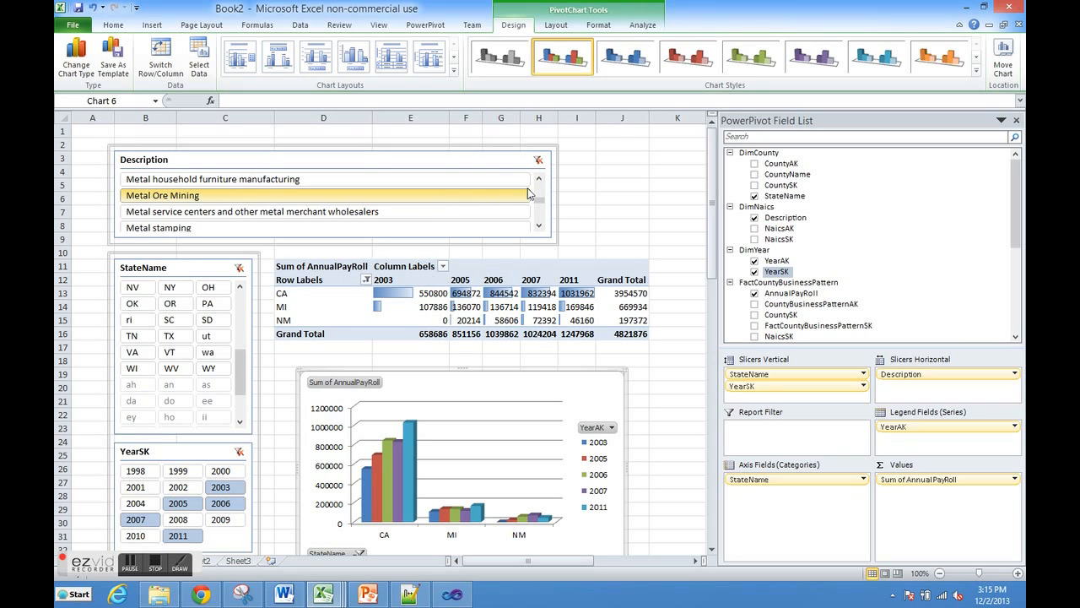
{"action": "left_click_drag", "start_coordinate": [538, 203], "coordinate": [537, 197]}
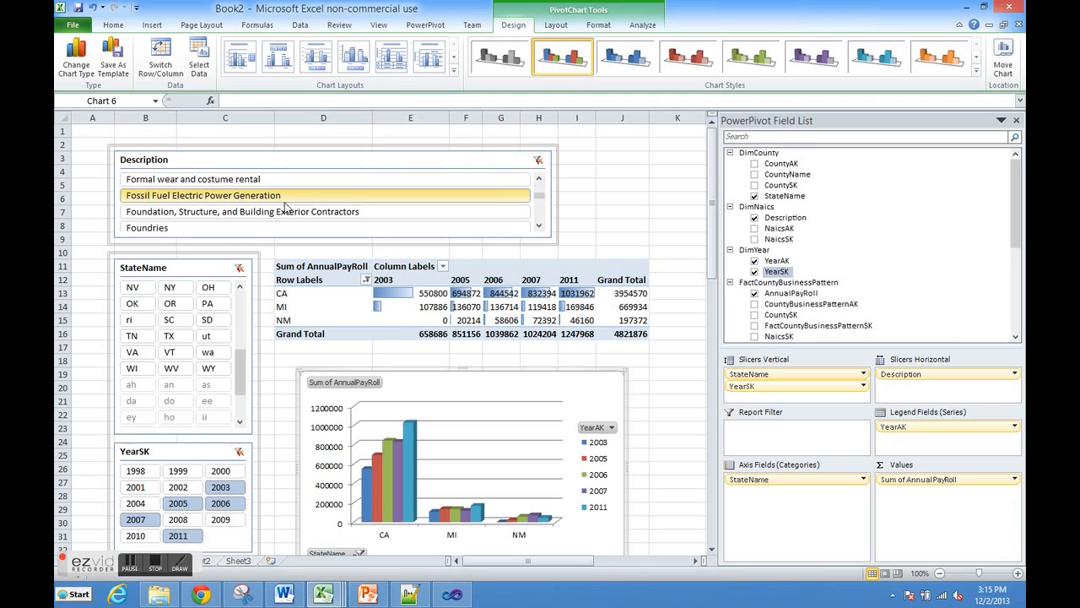
{"action": "left_click", "coordinate": [539, 226]}
{"action": "left_click", "coordinate": [539, 226]}
{"action": "left_click", "coordinate": [539, 226]}
{"action": "left_click", "coordinate": [538, 226]}
{"action": "left_click", "coordinate": [538, 226]}
{"action": "left_click", "coordinate": [539, 227]}
{"action": "left_click", "coordinate": [538, 226]}
{"action": "left_click", "coordinate": [538, 227]}
{"action": "left_click", "coordinate": [538, 227]}
{"action": "left_click", "coordinate": [538, 227]}
{"action": "left_click", "coordinate": [539, 226]}
{"action": "left_click", "coordinate": [538, 227]}
{"action": "left_click", "coordinate": [539, 226]}
{"action": "left_click", "coordinate": [538, 226]}
{"action": "left_click", "coordinate": [539, 226]}
{"action": "left_click", "coordinate": [538, 226]}
{"action": "left_click", "coordinate": [538, 226]}
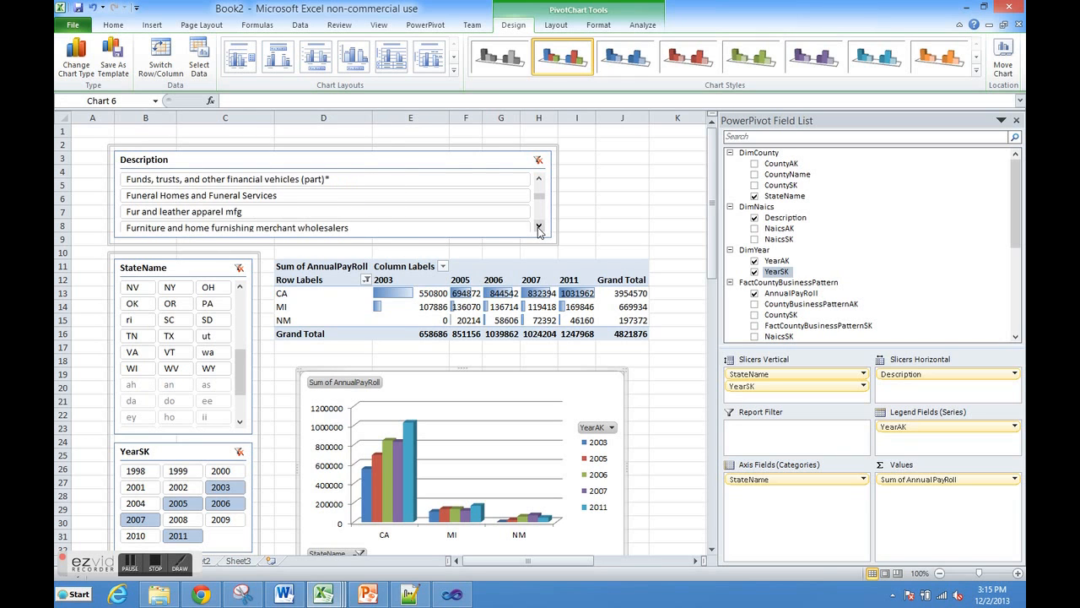
{"action": "left_click", "coordinate": [538, 226]}
{"action": "left_click", "coordinate": [539, 226]}
{"action": "left_click", "coordinate": [539, 227]}
{"action": "left_click", "coordinate": [539, 227]}
{"action": "left_click", "coordinate": [538, 226]}
{"action": "left_click", "coordinate": [538, 226]}
{"action": "left_click", "coordinate": [538, 226]}
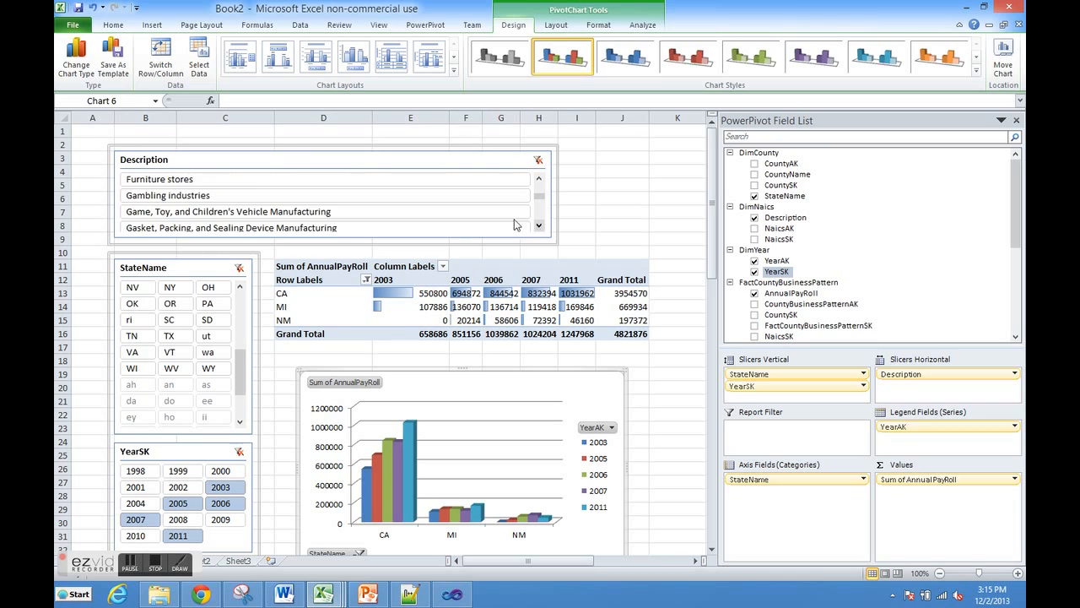
{"action": "left_click", "coordinate": [226, 179]}
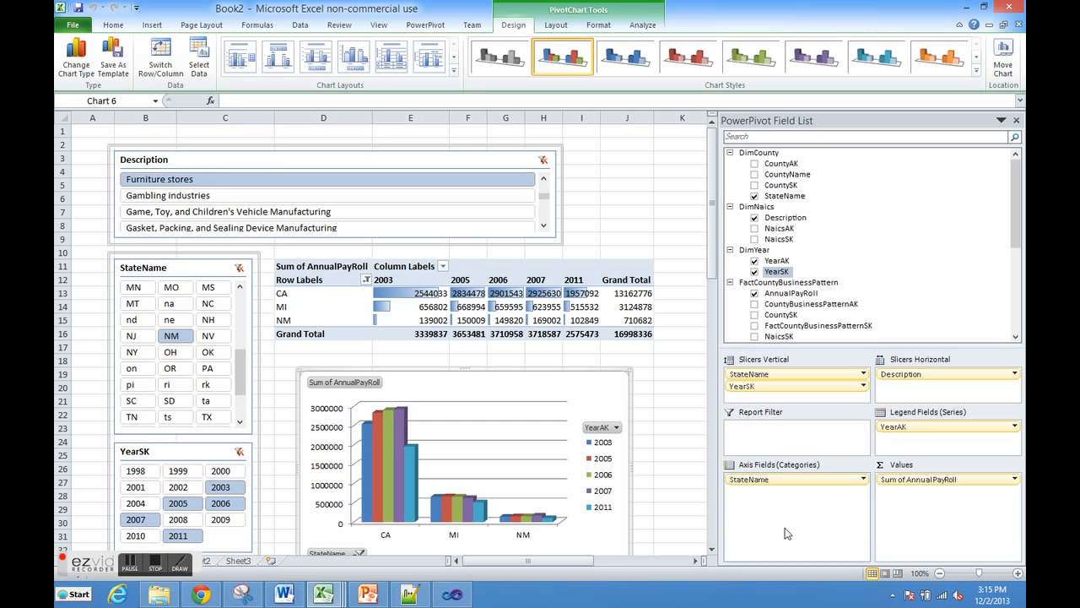
Move the StateName slicer from the vertical slicers to the horizontal slicers, after Description
{"action": "left_click_drag", "start_coordinate": [1018, 241], "coordinate": [1017, 287]}
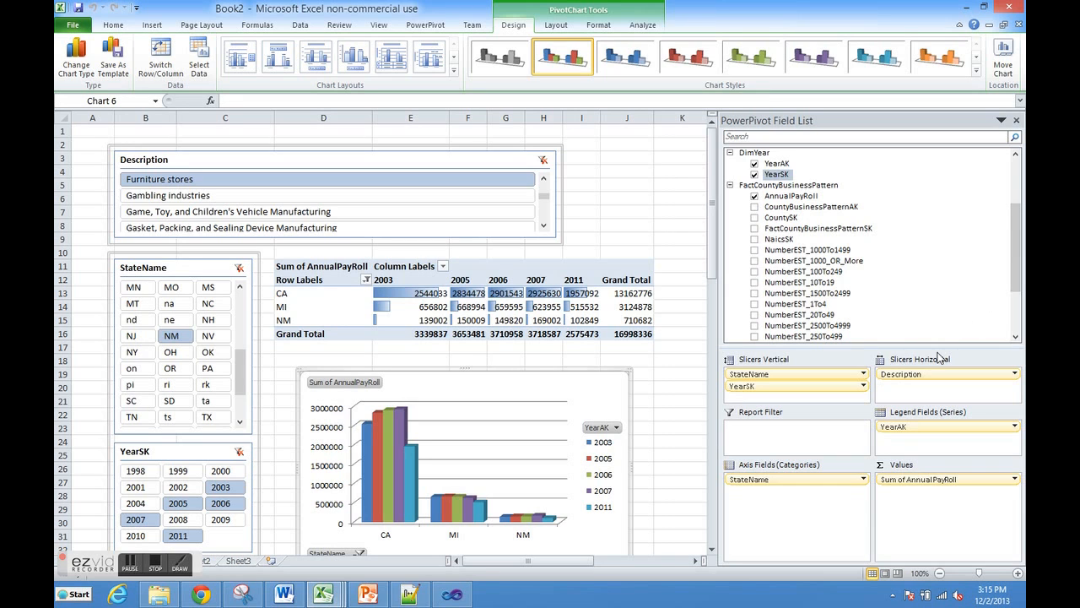
{"action": "left_click_drag", "start_coordinate": [786, 375], "coordinate": [901, 401]}
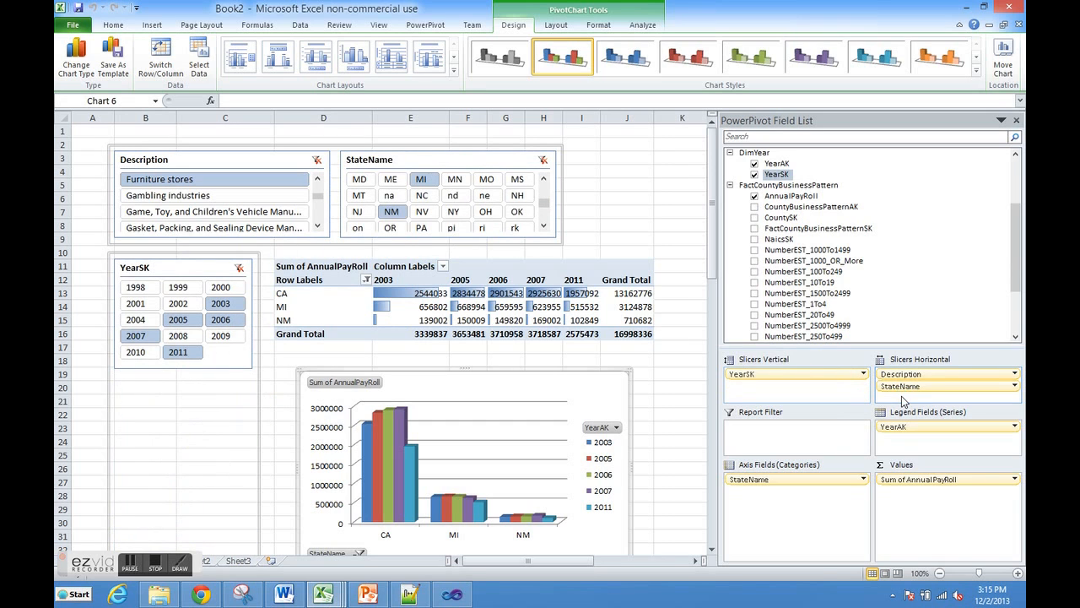